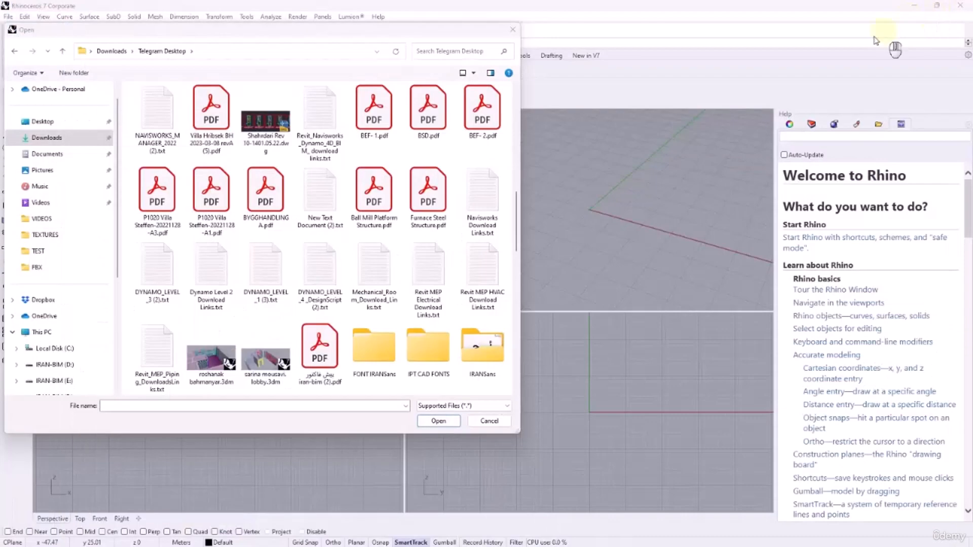
Switch through Rhino to SketchUp and examine the house model's front, side walls, roof and courtyard
click(511, 31)
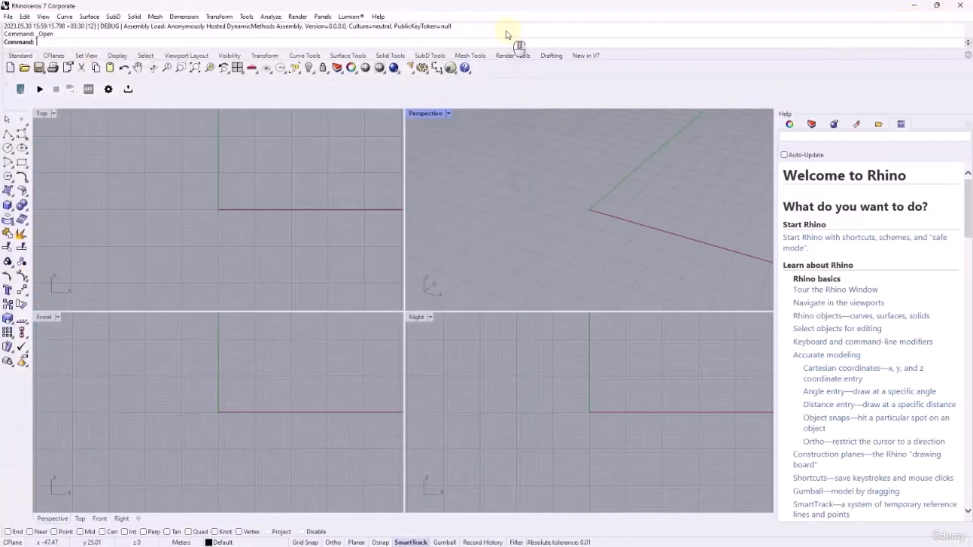
click(927, 6)
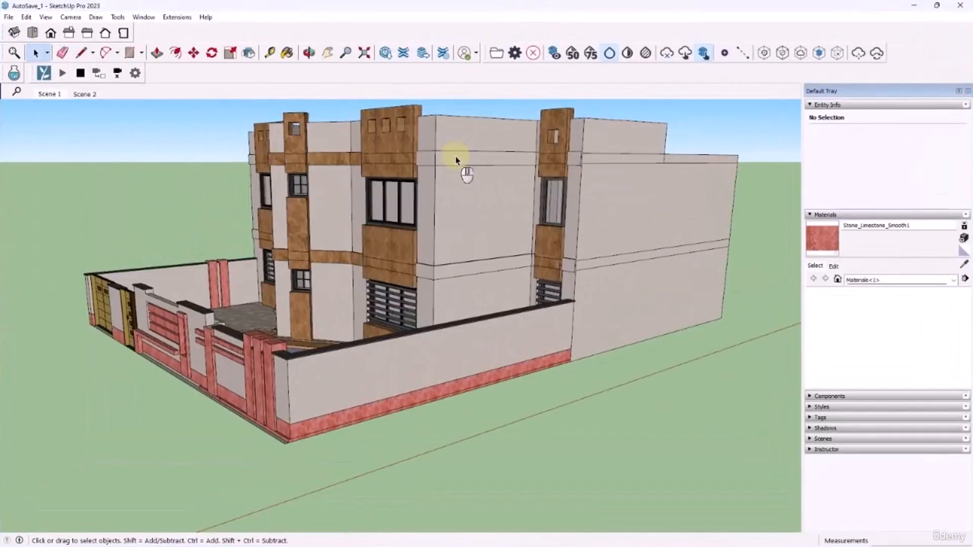
middle_drag(427, 164, 541, 235)
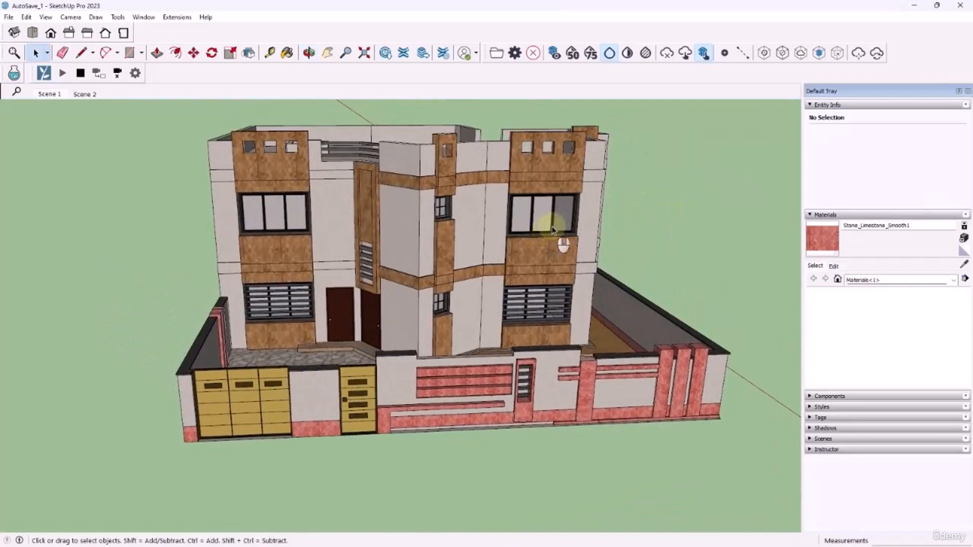
middle_drag(560, 226, 278, 231)
scroll(529, 261, down, 3)
scroll(350, 226, up, 3)
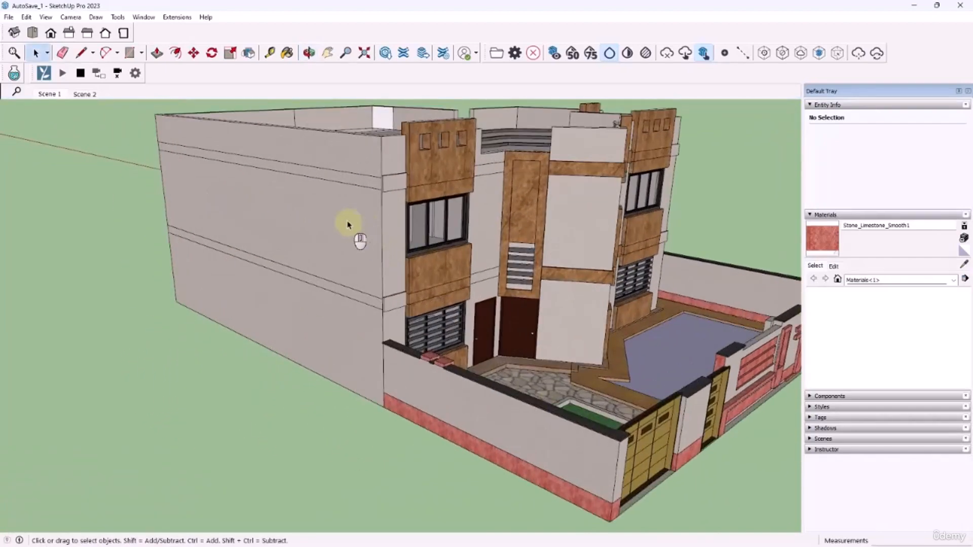
middle_drag(442, 265, 554, 265)
scroll(576, 304, down, 4)
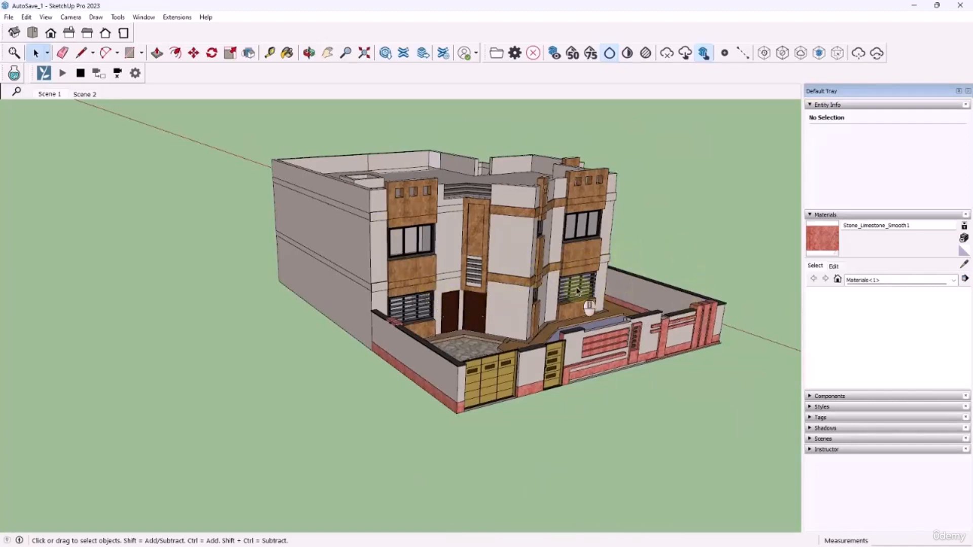
middle_drag(583, 304, 512, 365)
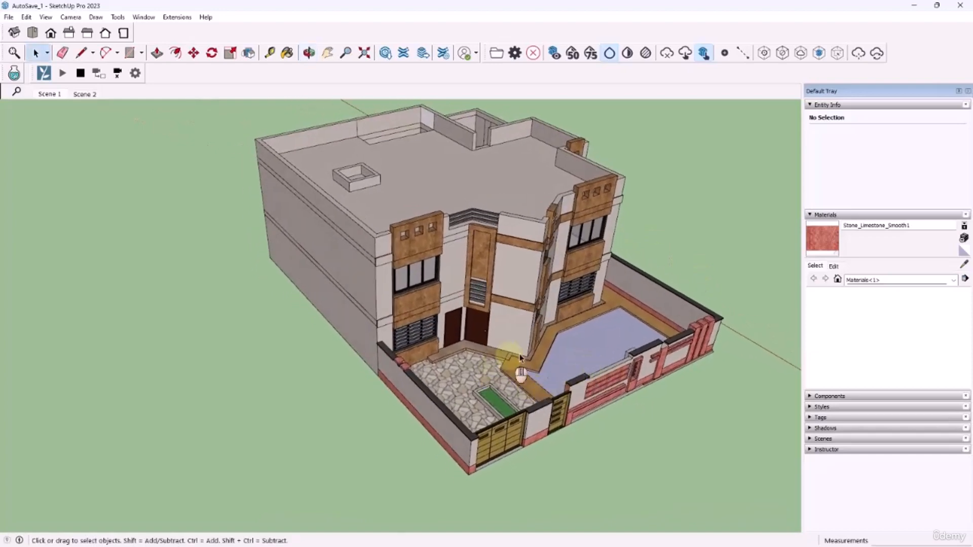
middle_drag(532, 403, 553, 305)
scroll(547, 295, up, 3)
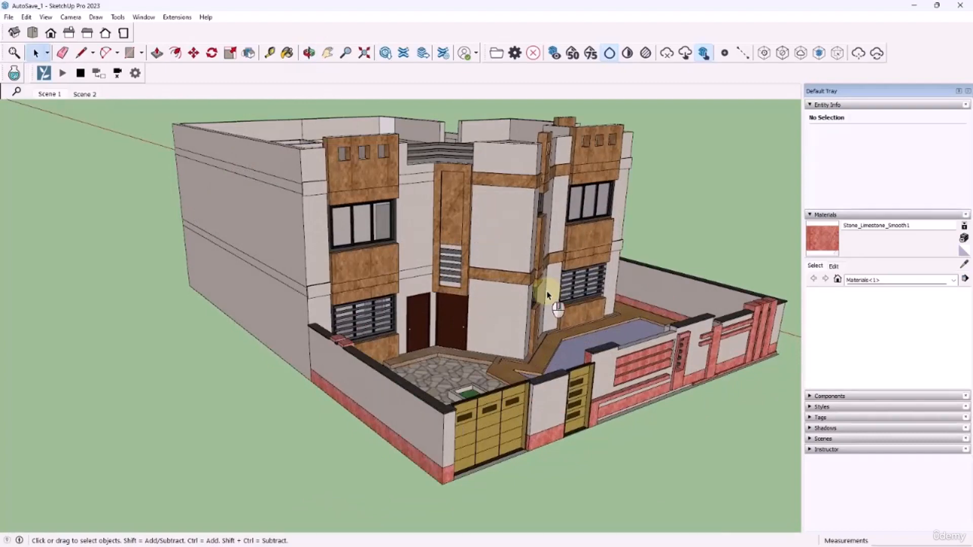
middle_drag(547, 296, 491, 295)
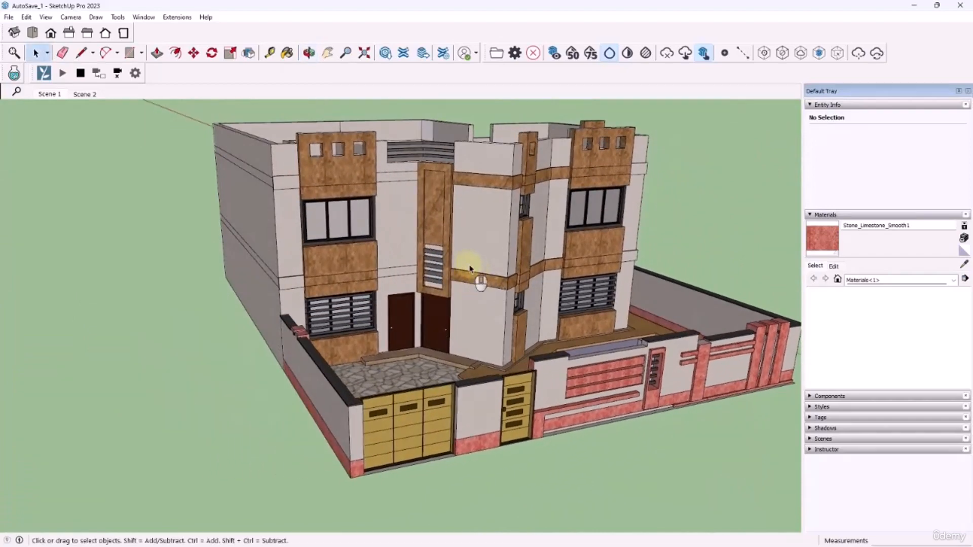
middle_drag(224, 211, 236, 213)
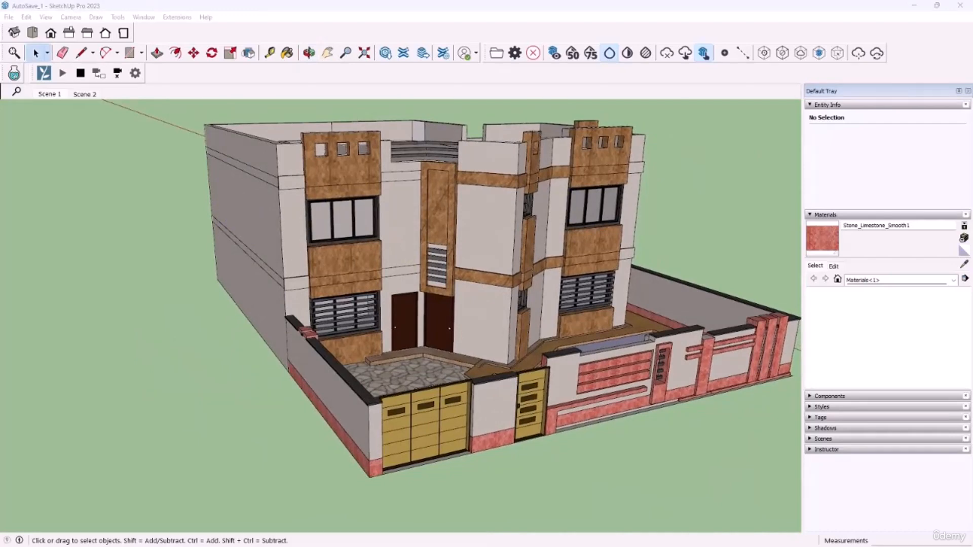
middle_drag(409, 213, 423, 211)
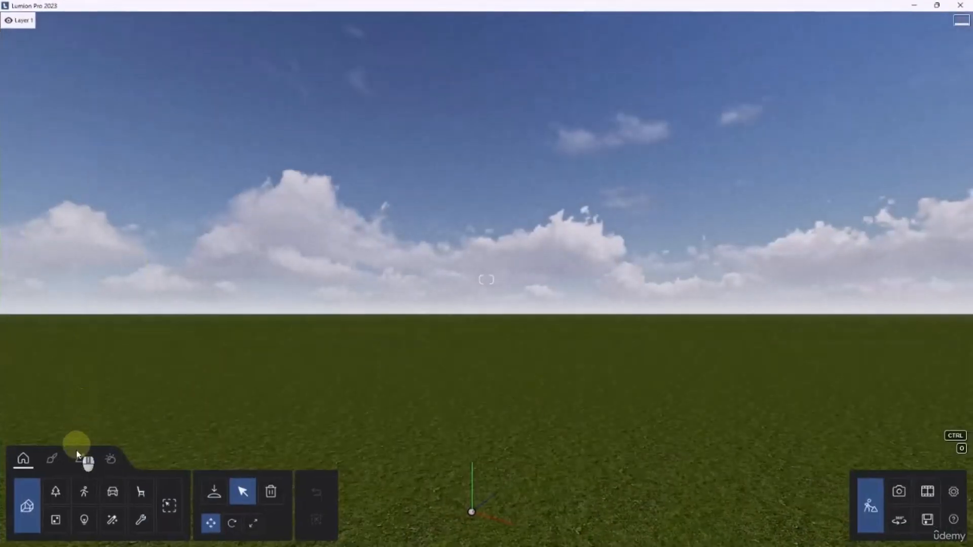
Switch to Lumion and start importing a new model for placement
key(ctrl)
click(216, 493)
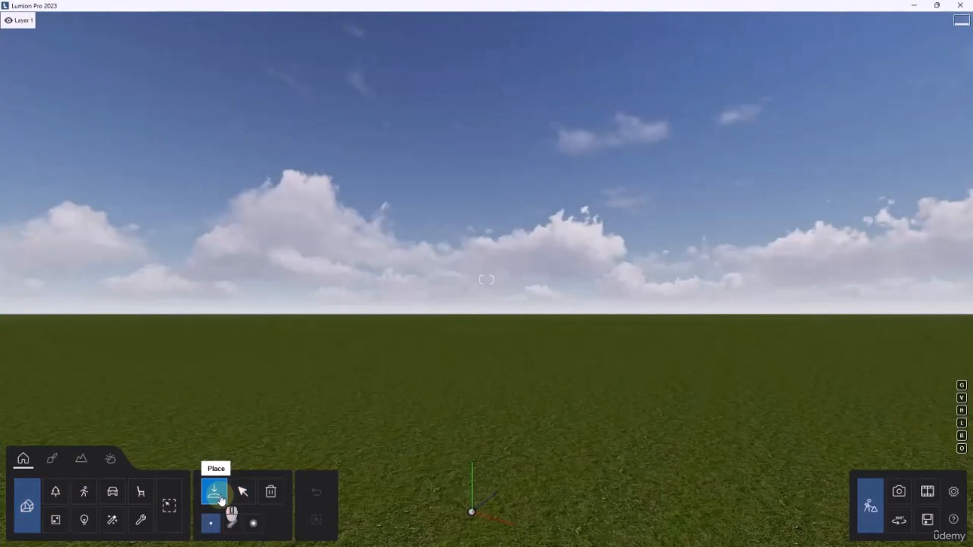
click(217, 494)
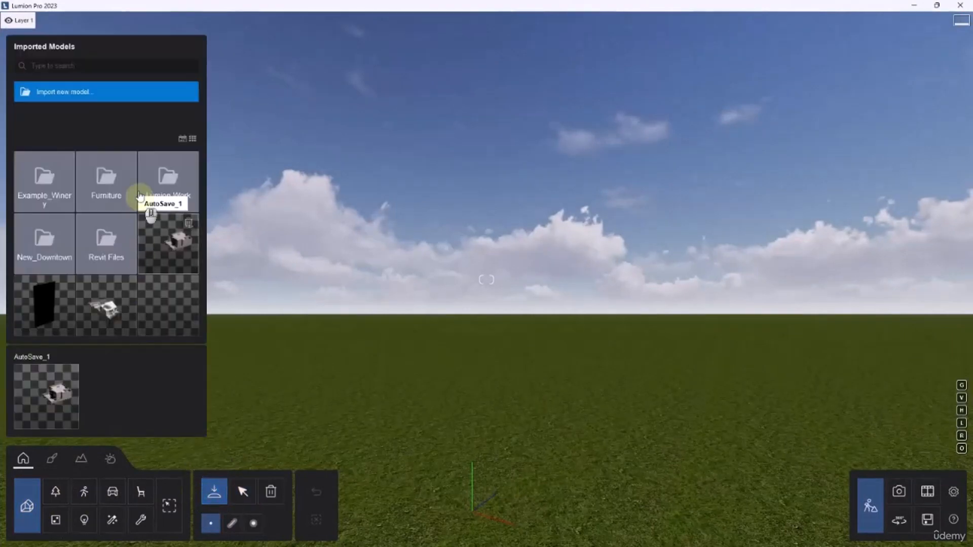
click(65, 93)
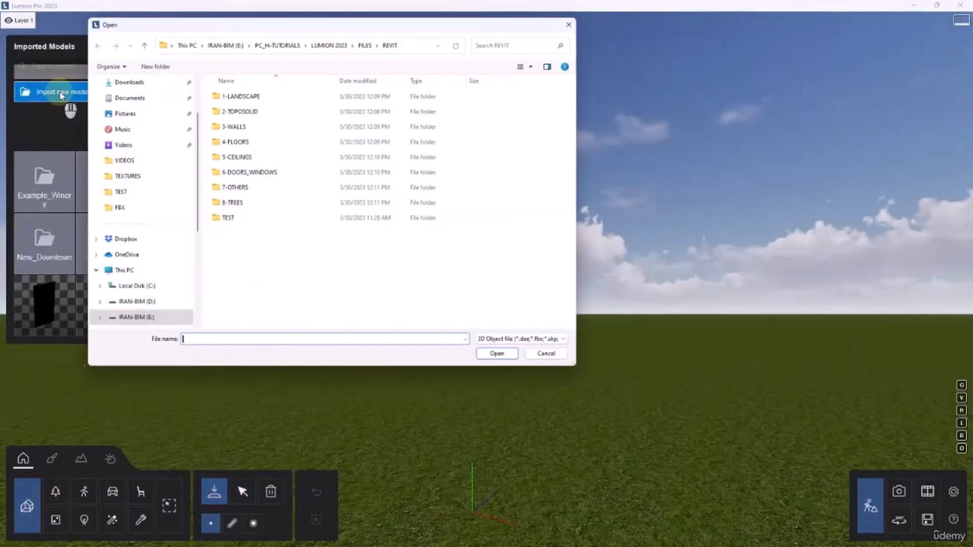
Choose AutoSave_1.skp from the FILES\SKETCHUP folder for import, using the 3D Object file filter
click(519, 344)
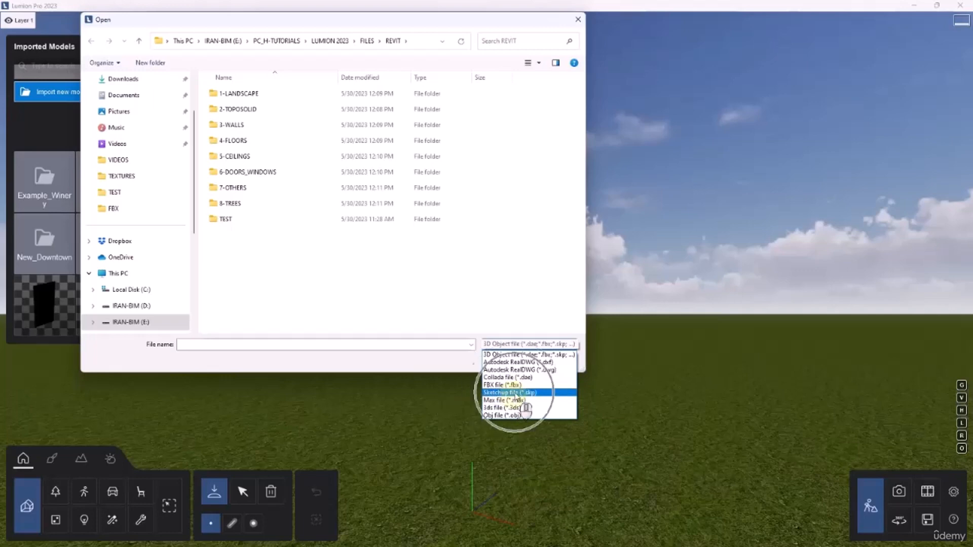
click(529, 356)
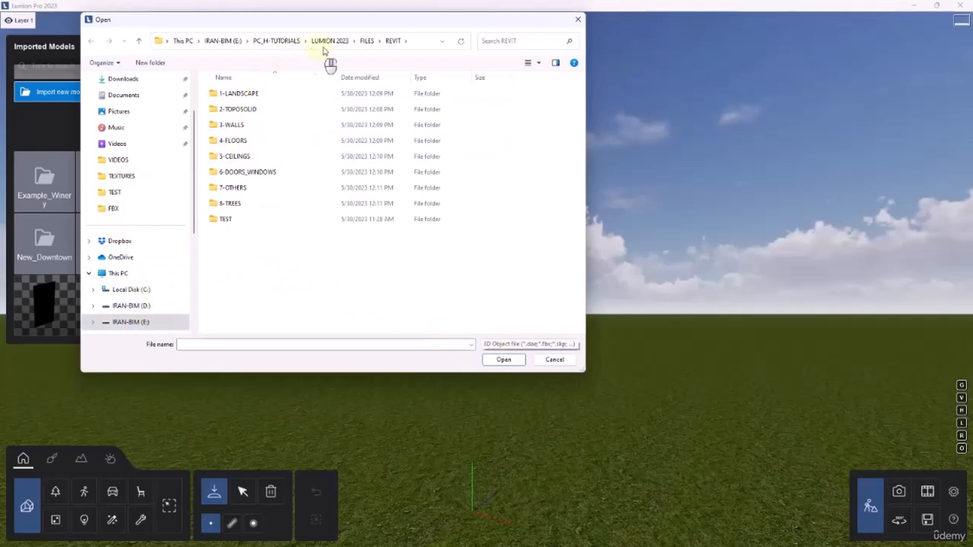
click(368, 41)
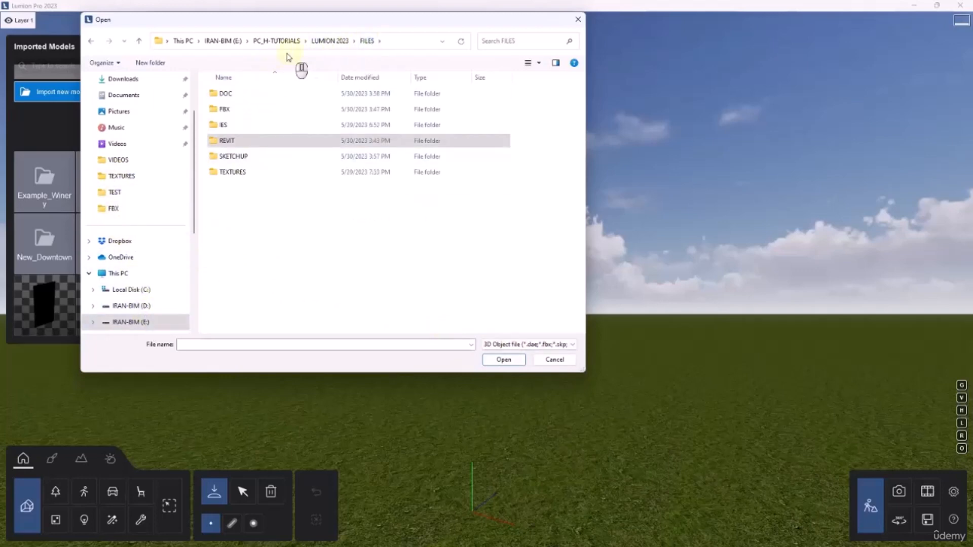
double_click(233, 157)
click(233, 110)
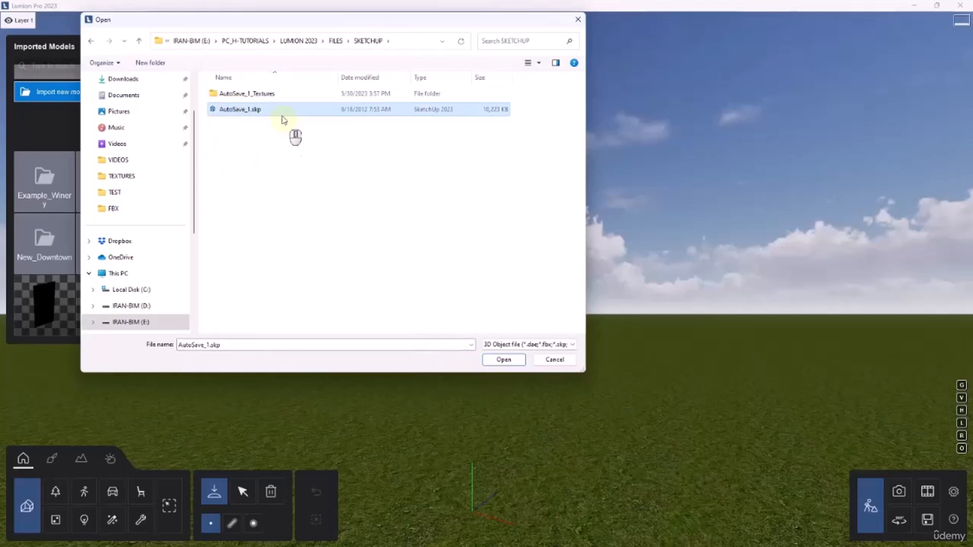
click(503, 360)
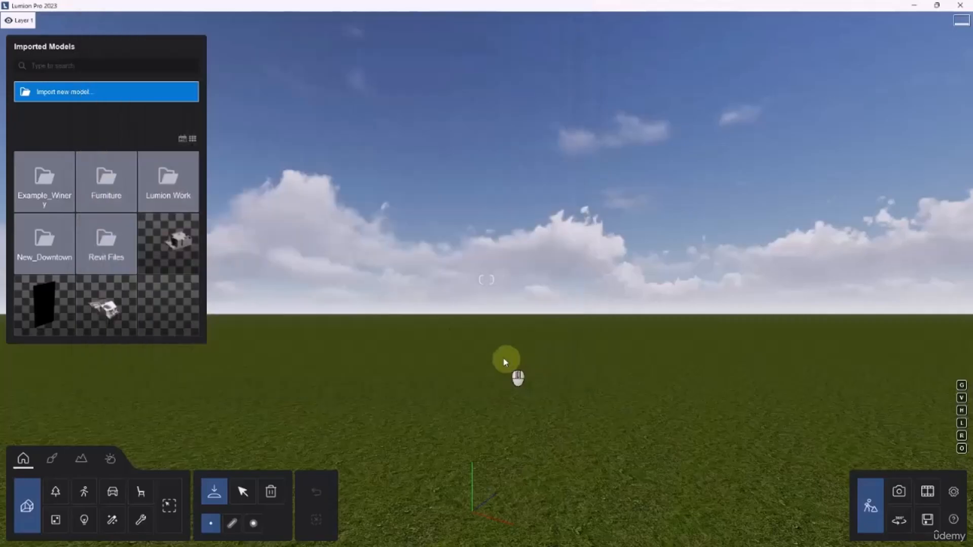
Try to import the model under the name AutoSave_10 into the Revit Files category folder
click(549, 245)
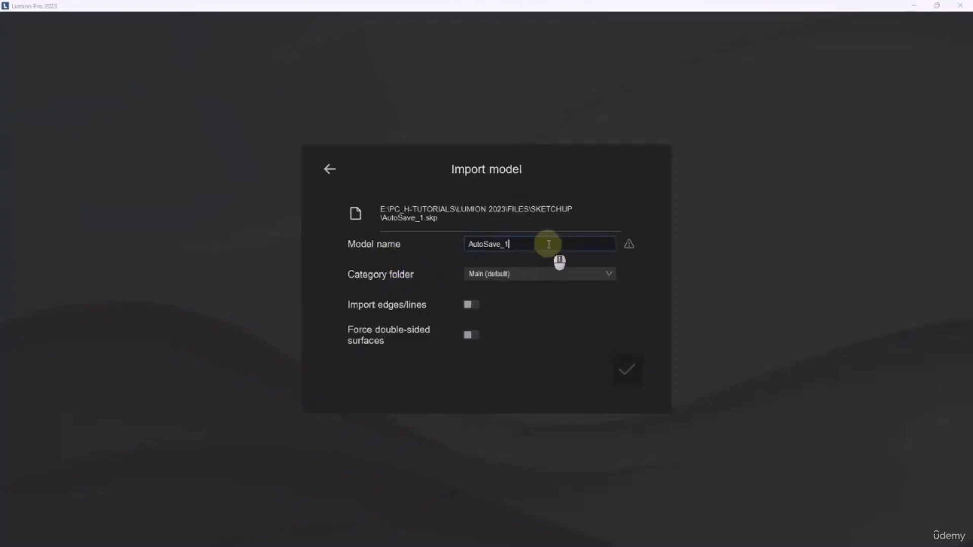
drag(548, 245, 408, 262)
click(530, 274)
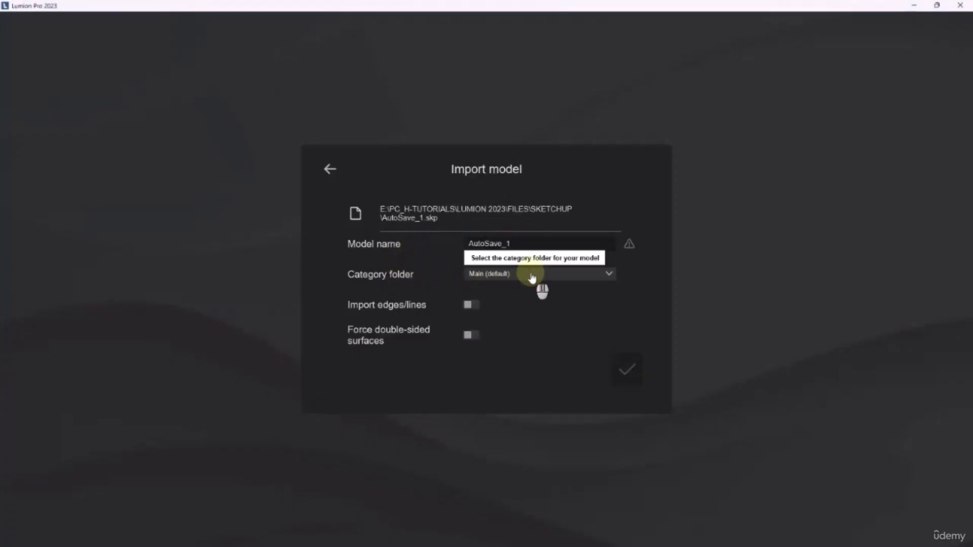
click(485, 336)
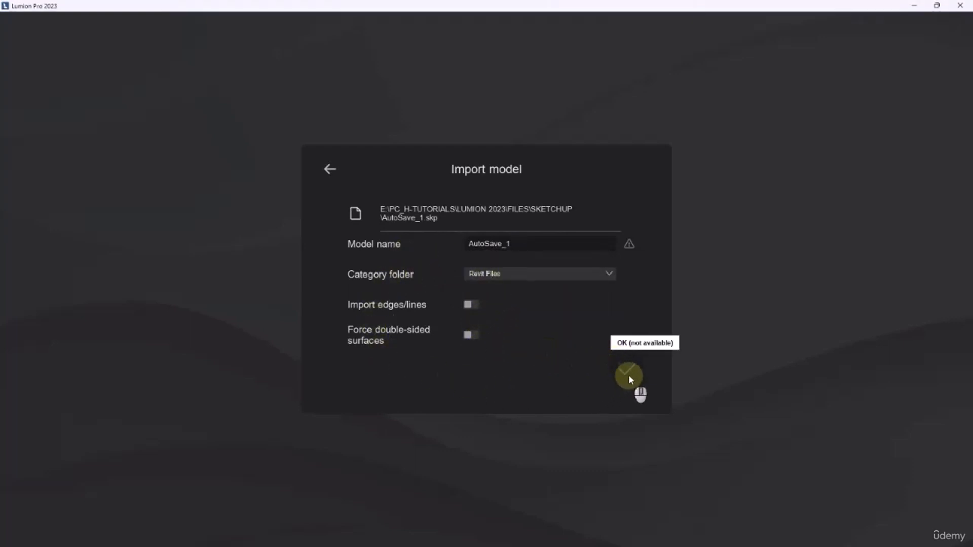
click(526, 248)
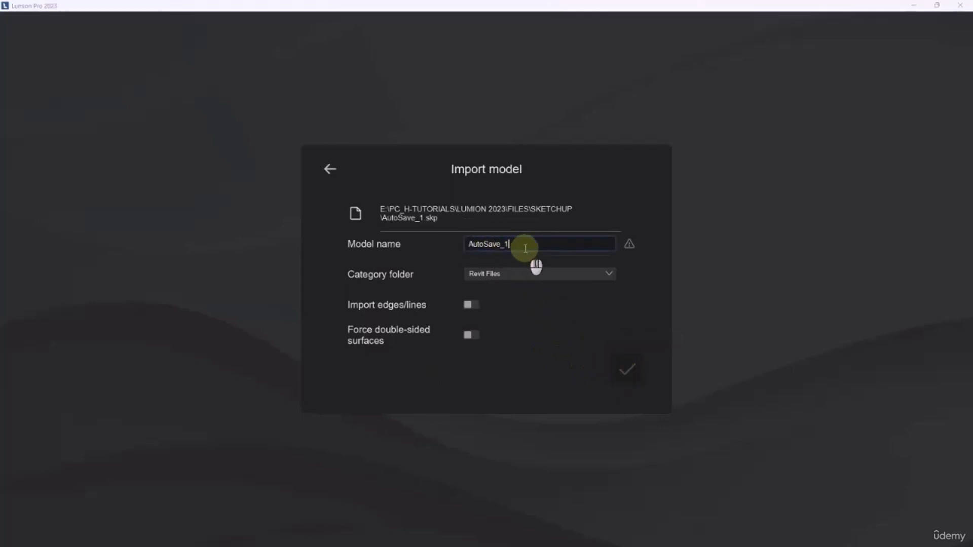
text(0)
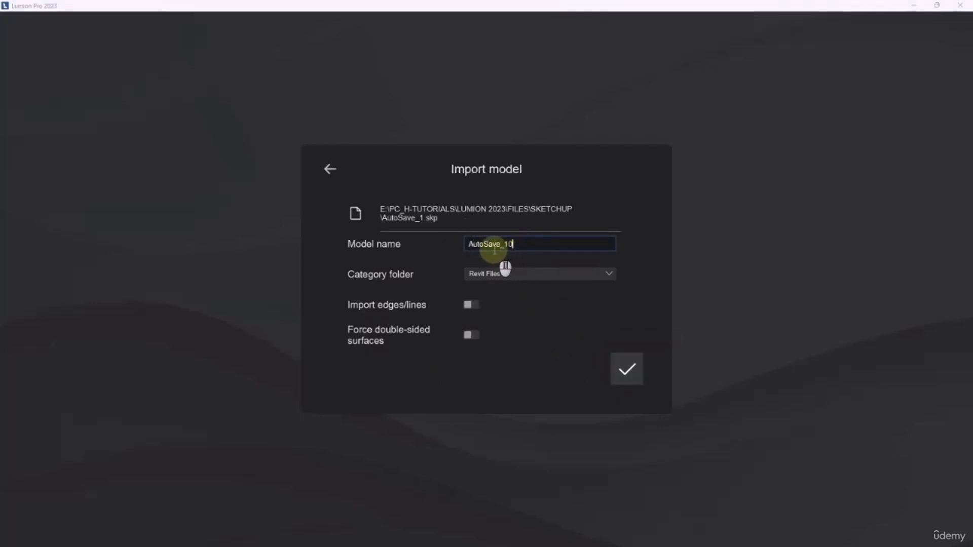
drag(471, 244, 501, 243)
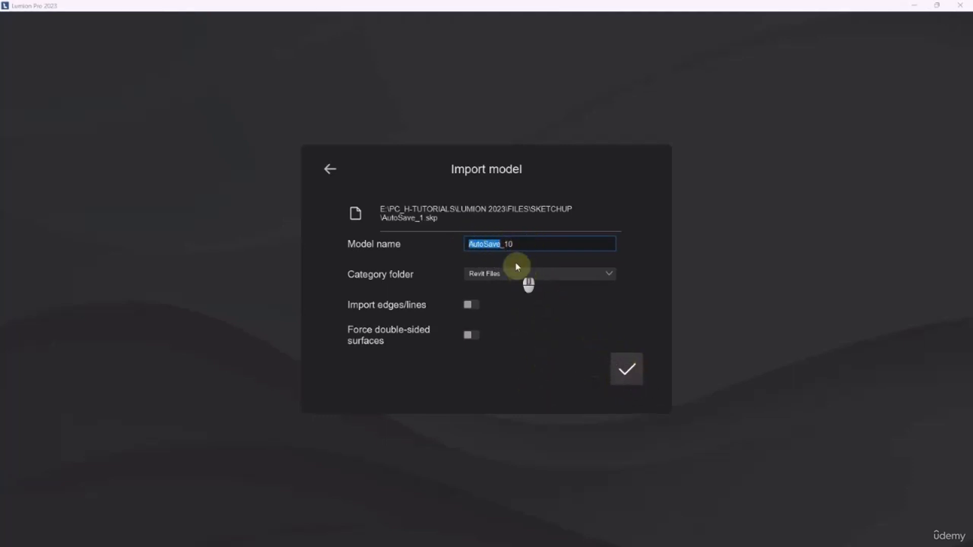
click(627, 373)
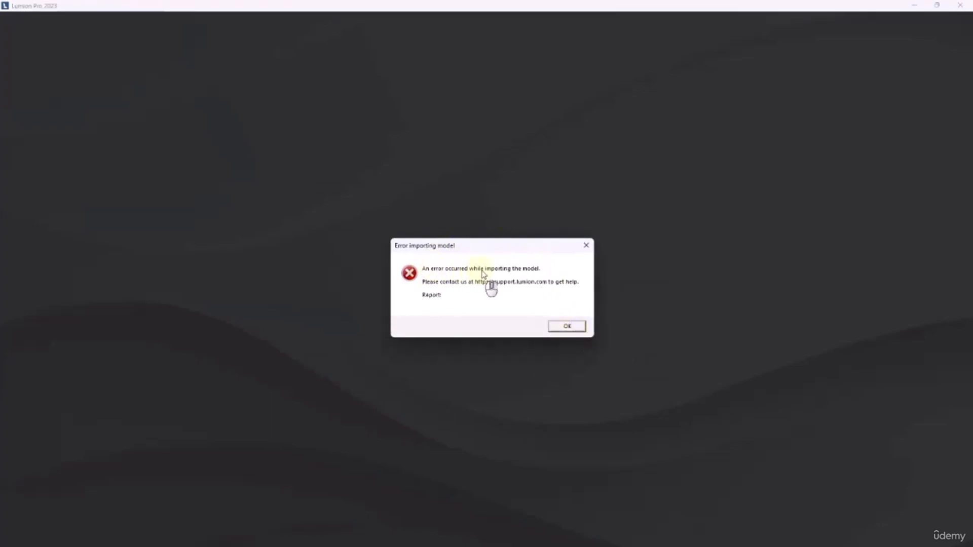
click(566, 327)
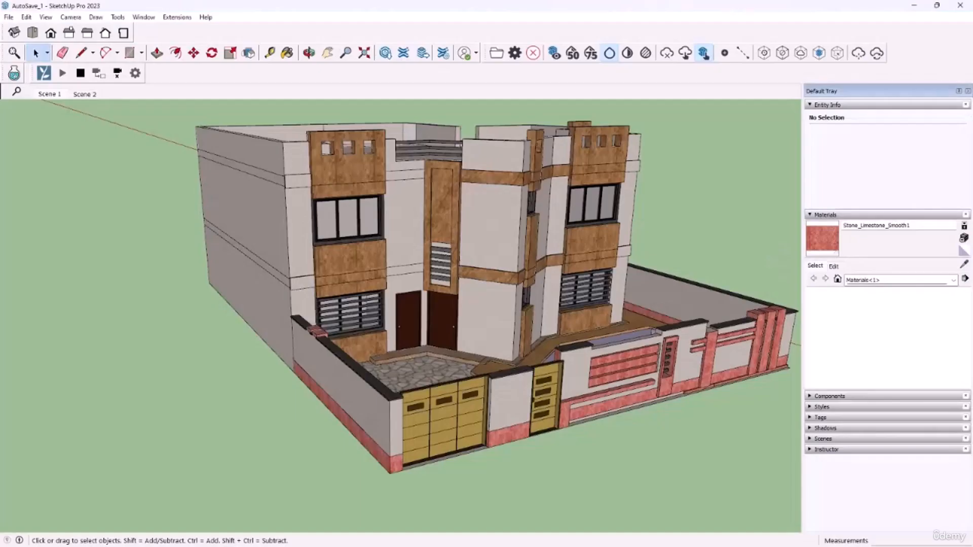
Switch back to SketchUp and save the house model as SKP_FILE.skp in SketchUp 8 format in the SKETCHUP folder
click(9, 17)
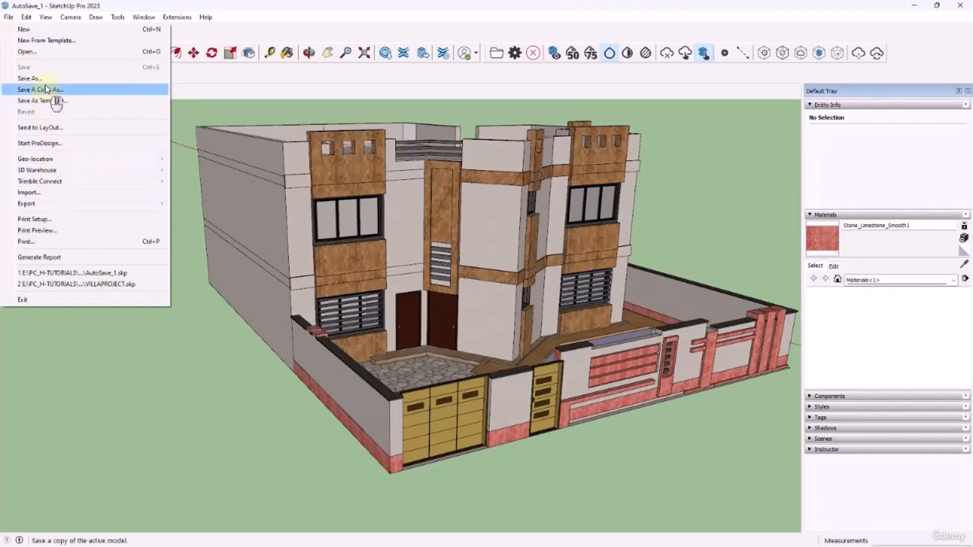
click(31, 79)
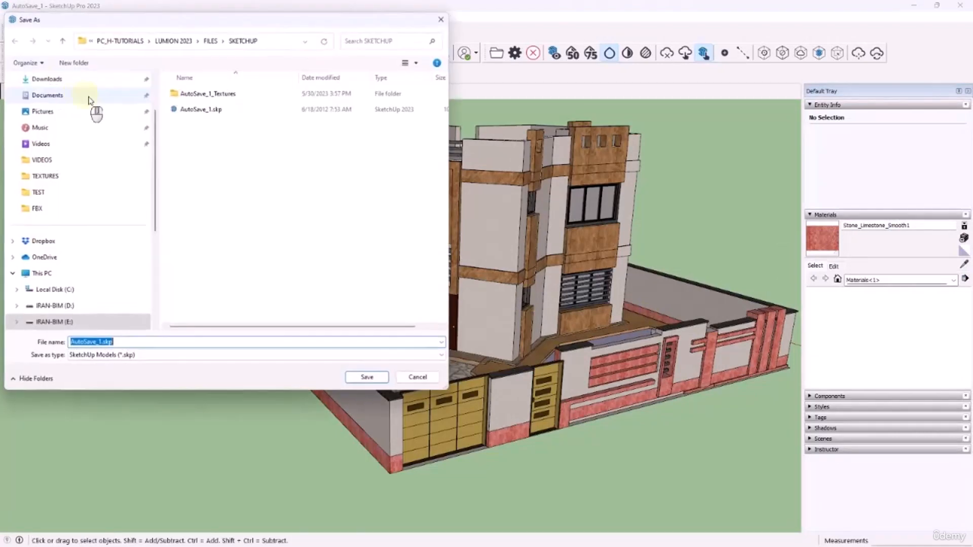
click(110, 355)
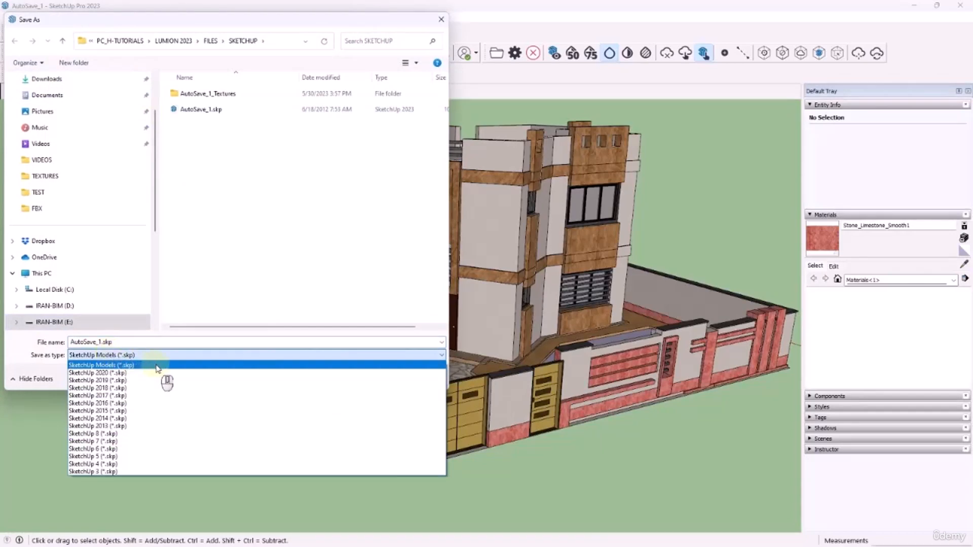
click(140, 433)
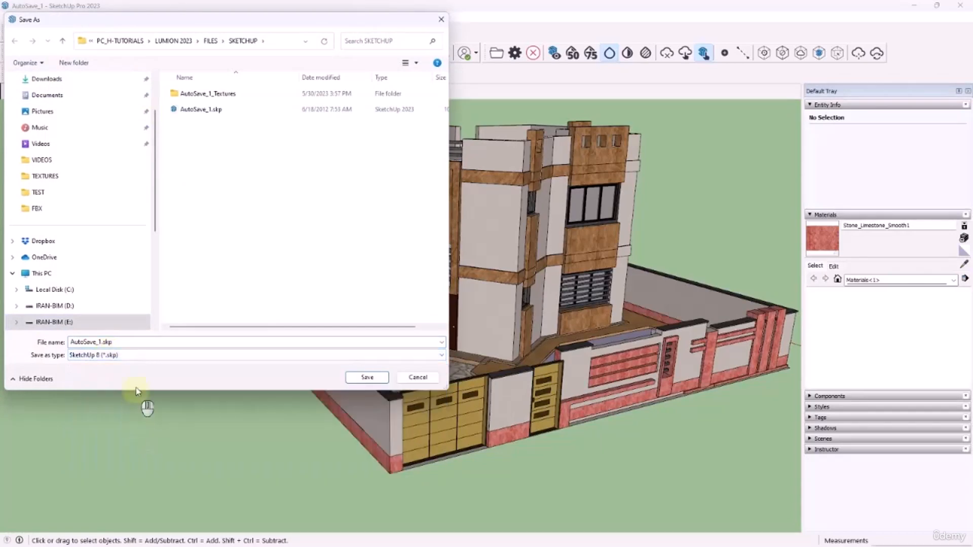
click(113, 343)
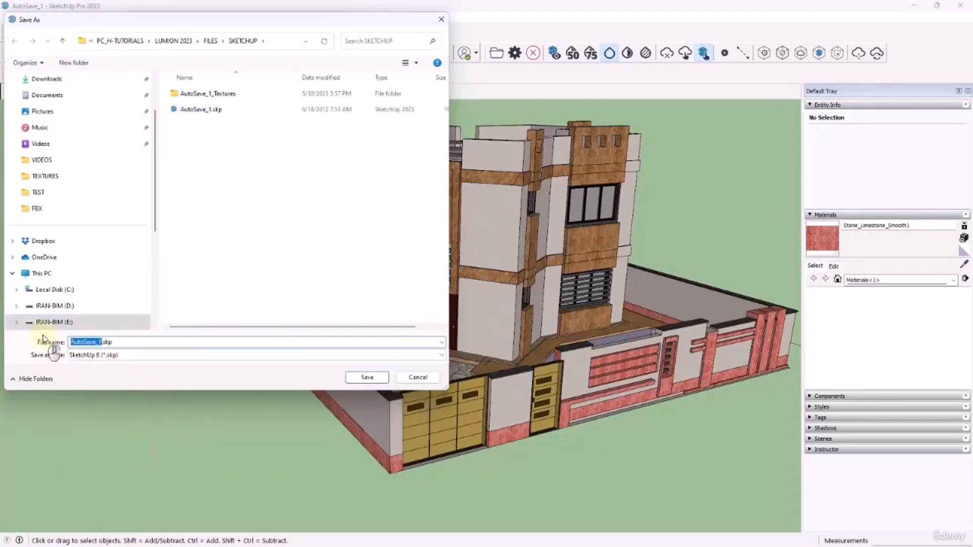
text(SKP)
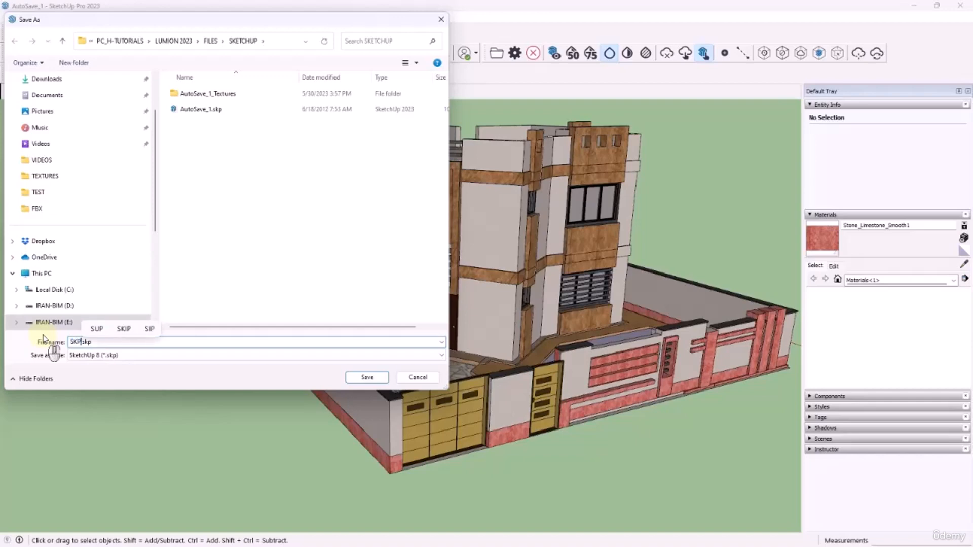
text(_F)
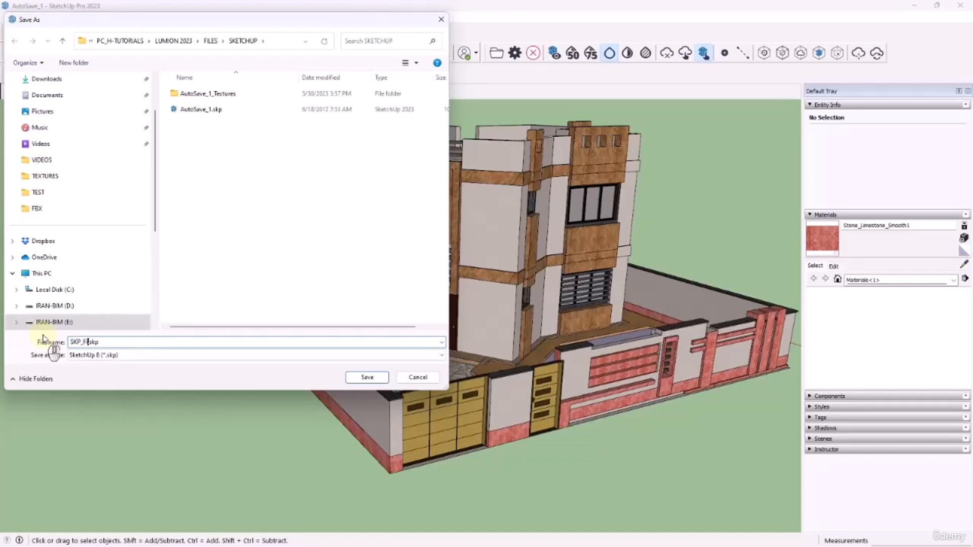
text(ILE)
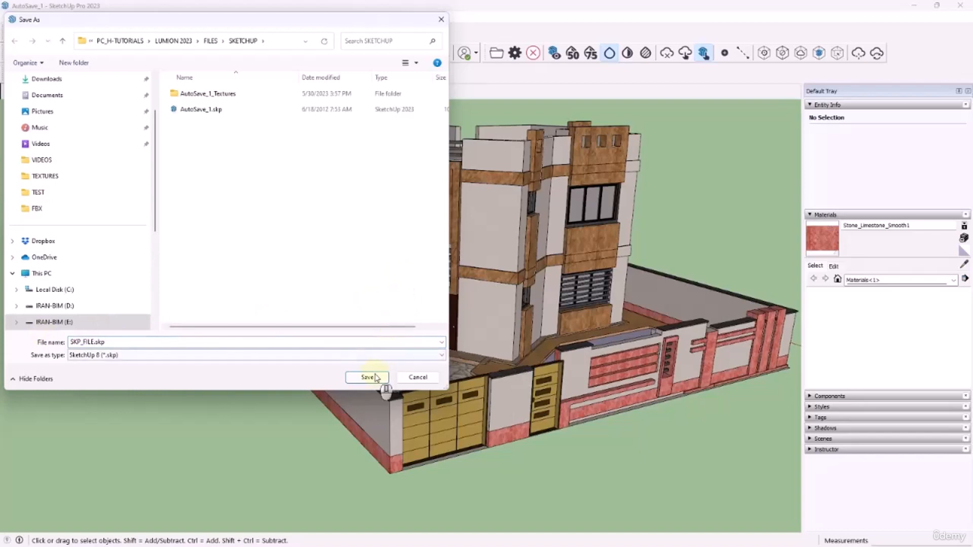
click(373, 376)
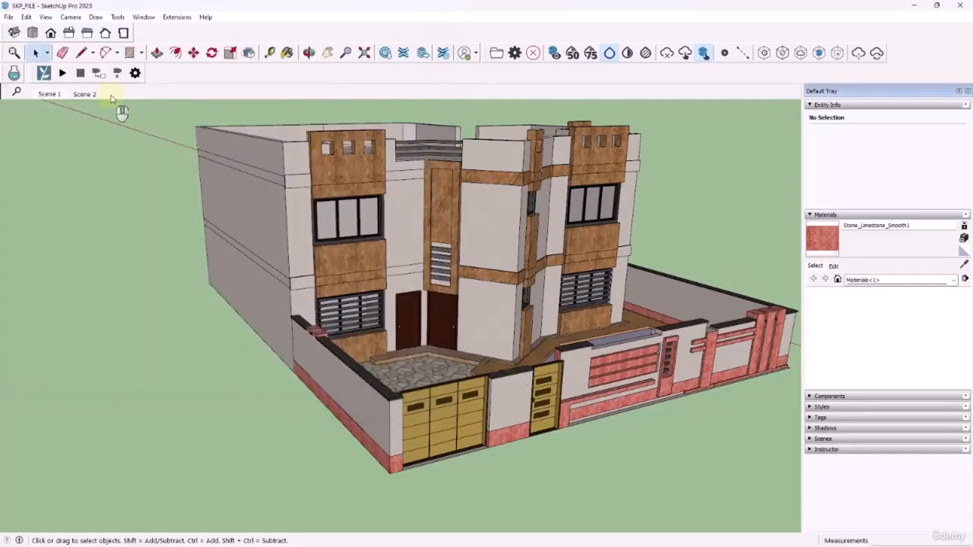
Start a new blank SketchUp model and, in Lumion, choose SKP_FILE.skp from the SKETCHUP folder for import
click(9, 17)
click(20, 26)
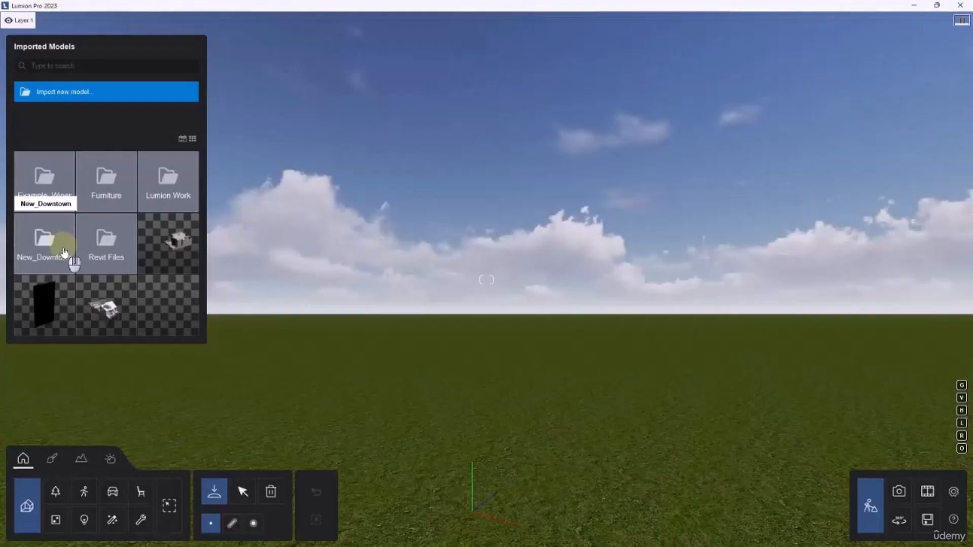
click(48, 96)
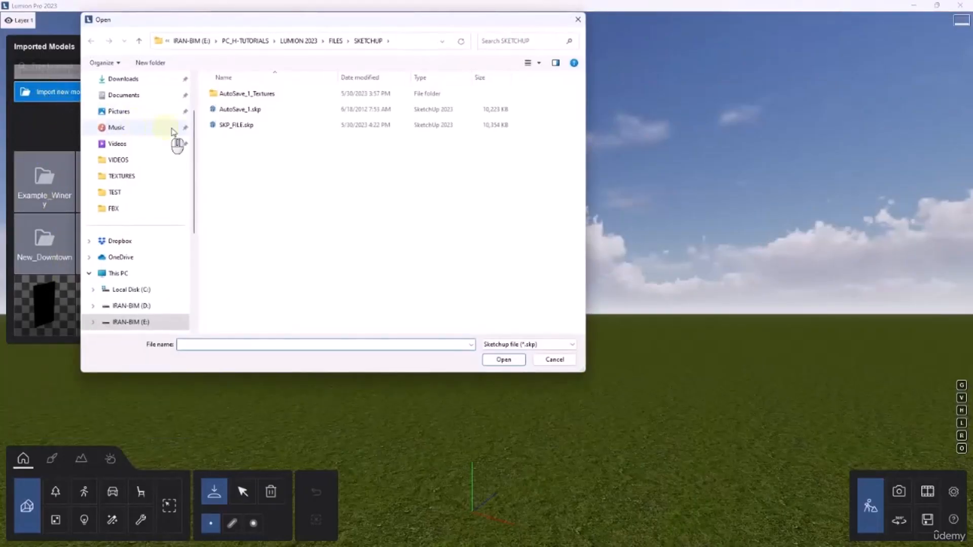
click(232, 126)
click(519, 362)
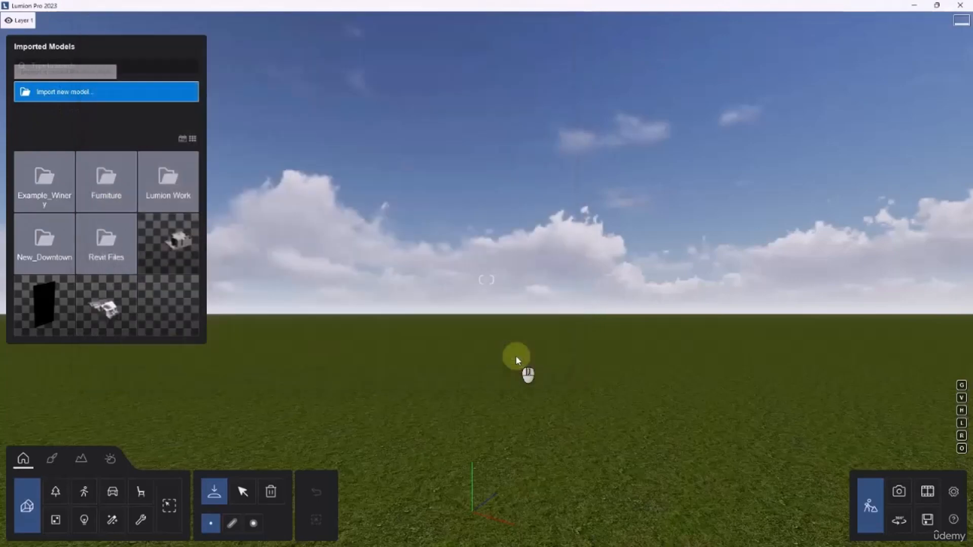
Import the model under the name SKP_FILE into the Revit Files category folder
click(516, 277)
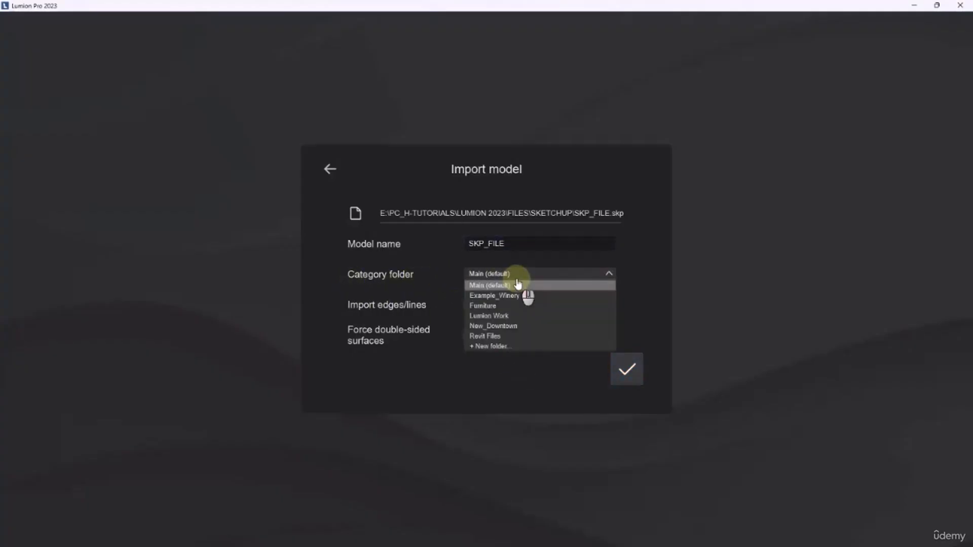
click(509, 336)
click(627, 371)
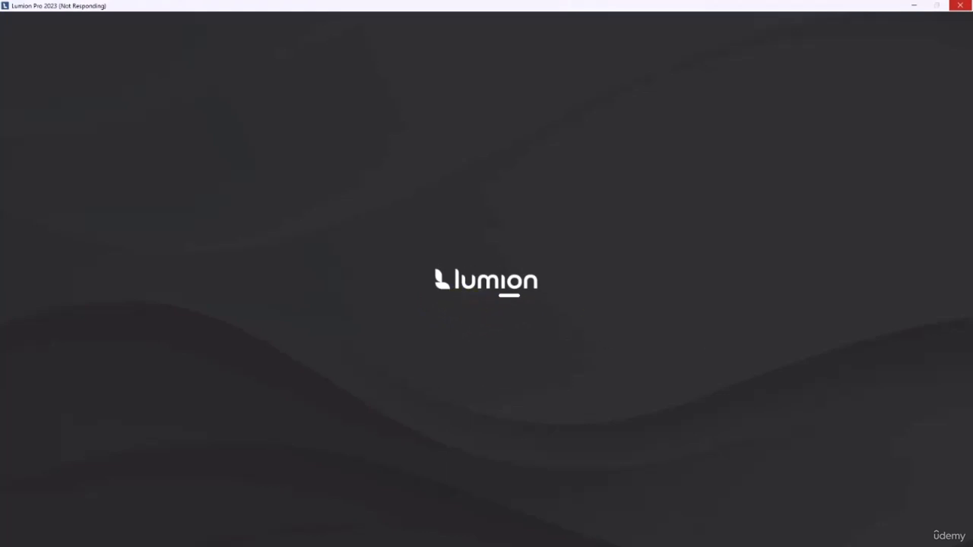
Place the imported SKP_FILE house in the scene and raise it to a height of about 0.26 m
scroll(569, 357, down, 5)
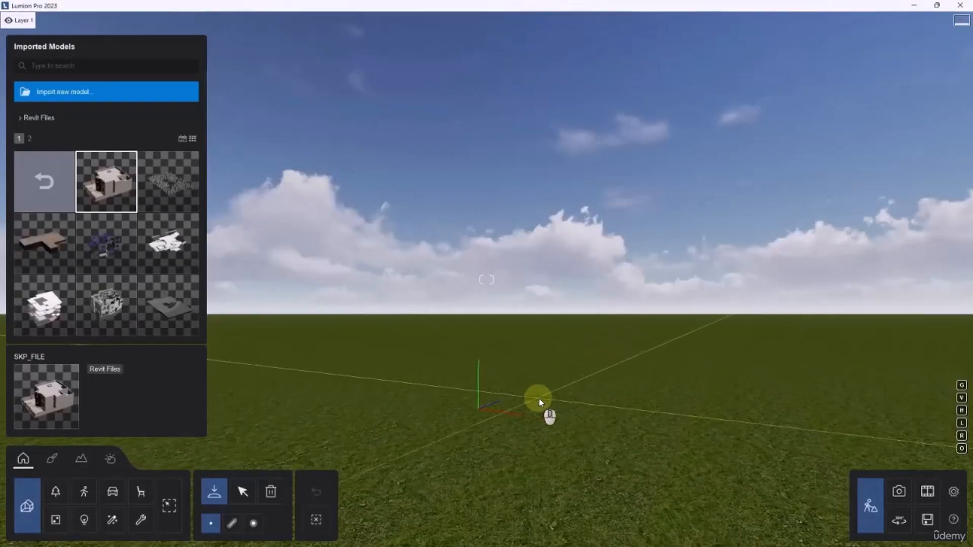
click(244, 493)
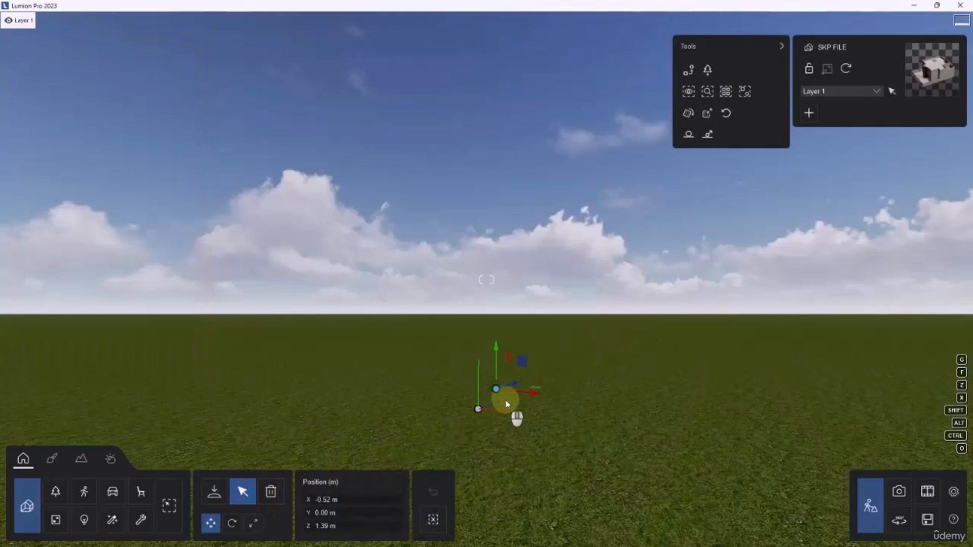
mouse_move(497, 386)
mouse_down()
mouse_move(494, 326)
mouse_move(504, 346)
mouse_move(495, 377)
mouse_up()
right_drag(495, 377, 431, 324)
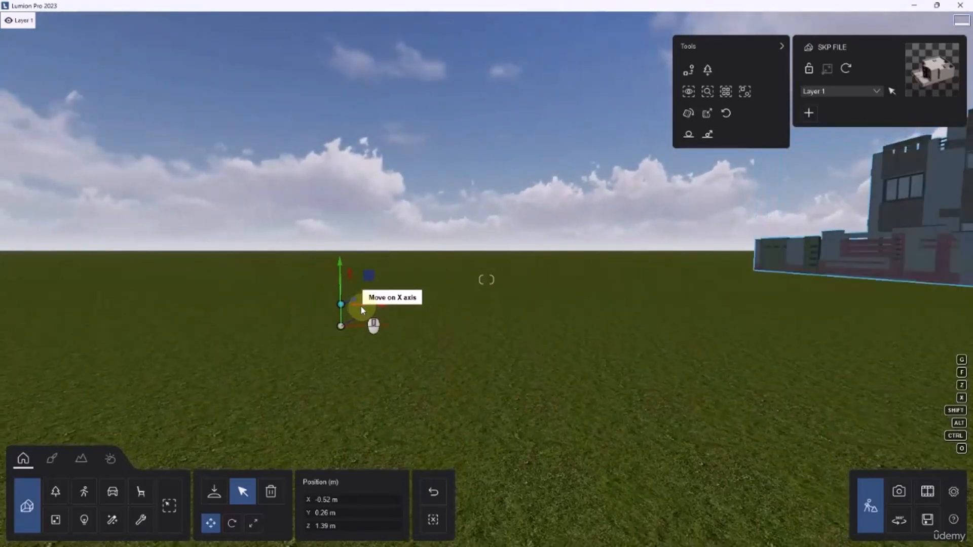
Move the placed house freehand to about X -3.83 m, Y 0.02 m, Z -0.35 m
right_drag(597, 307, 601, 300)
scroll(691, 255, down, 5)
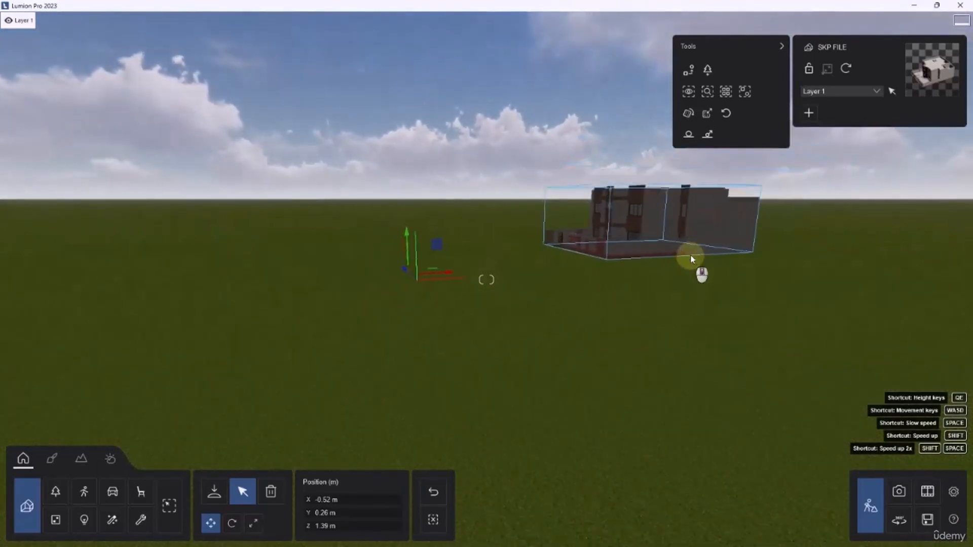
click(657, 238)
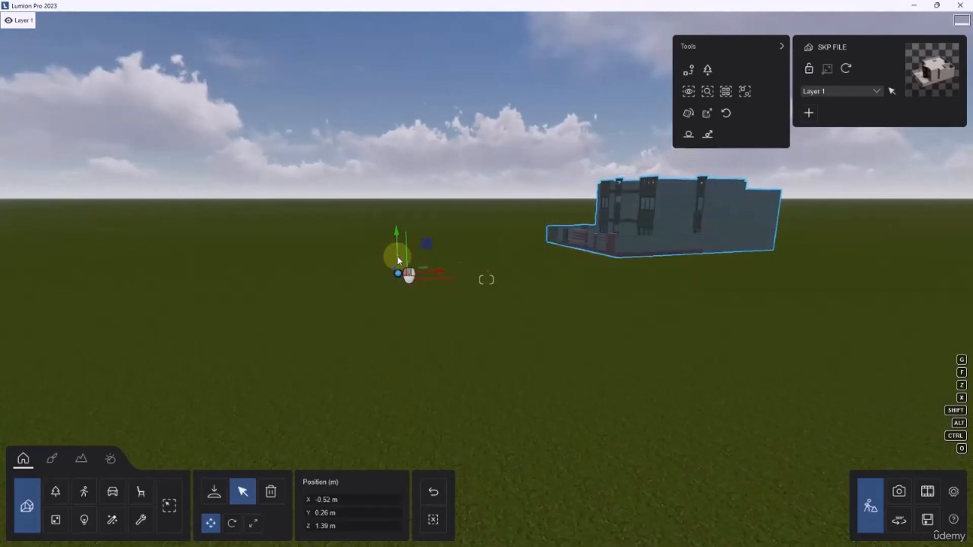
drag(398, 273, 437, 297)
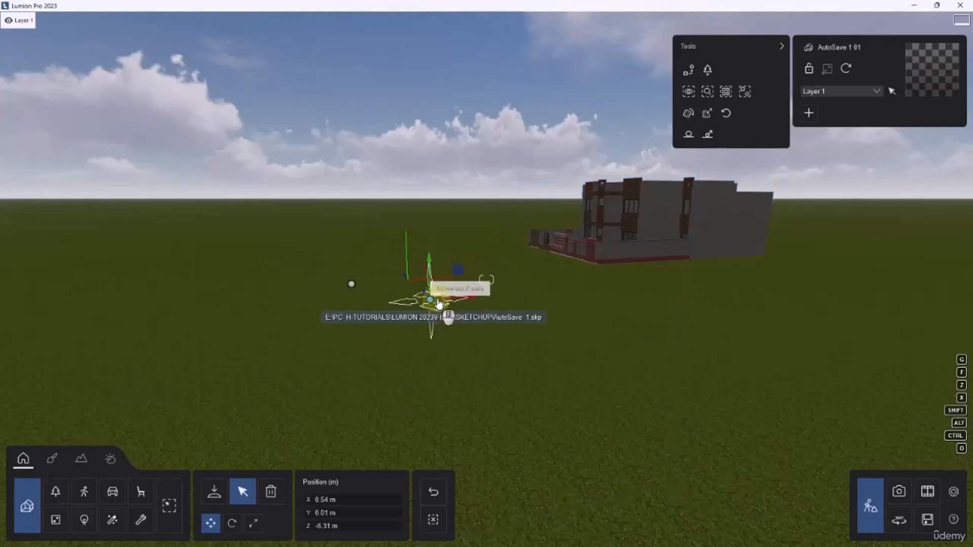
Delete the leftover AutoSave_1 model from the scene
scroll(437, 297, down, 2)
mouse_move(464, 289)
right_down()
mouse_move(486, 306)
mouse_move(411, 305)
mouse_move(471, 306)
mouse_move(454, 281)
right_up()
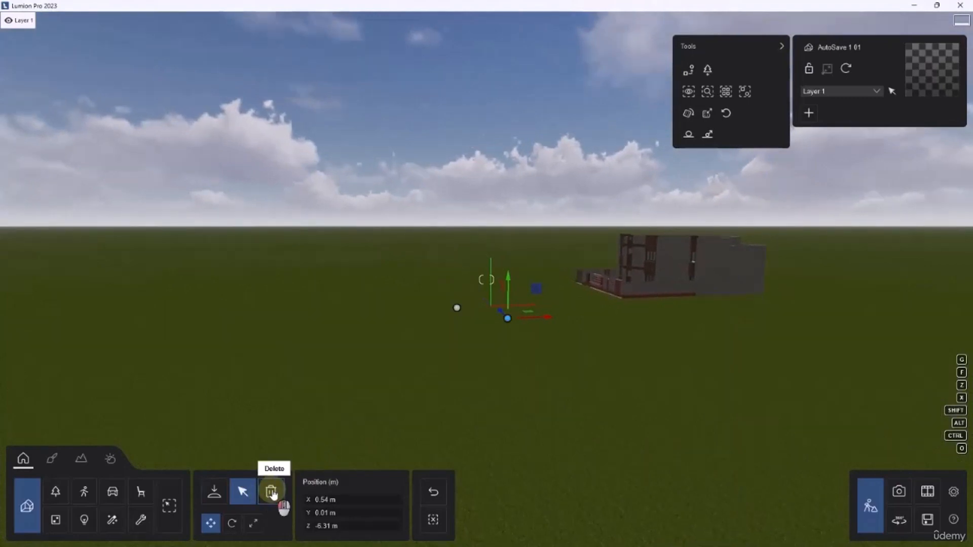
click(271, 490)
click(508, 320)
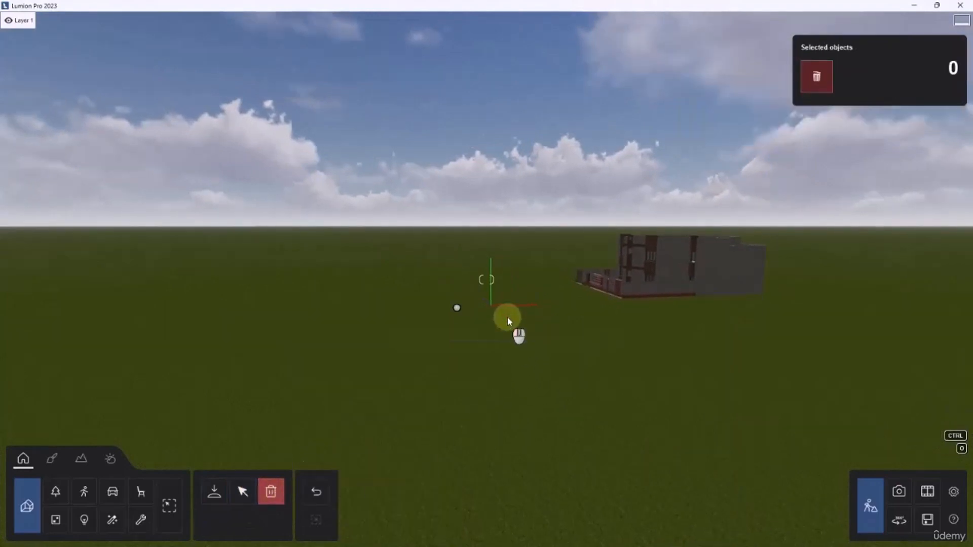
Select the SKP_FILE house and set its X, Y and Z position to 0 m
click(245, 491)
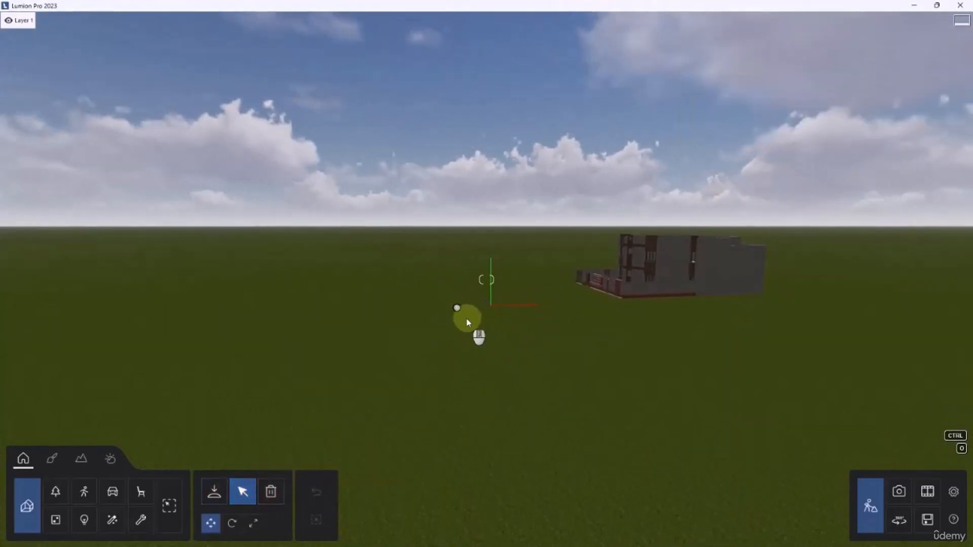
click(457, 308)
click(348, 500)
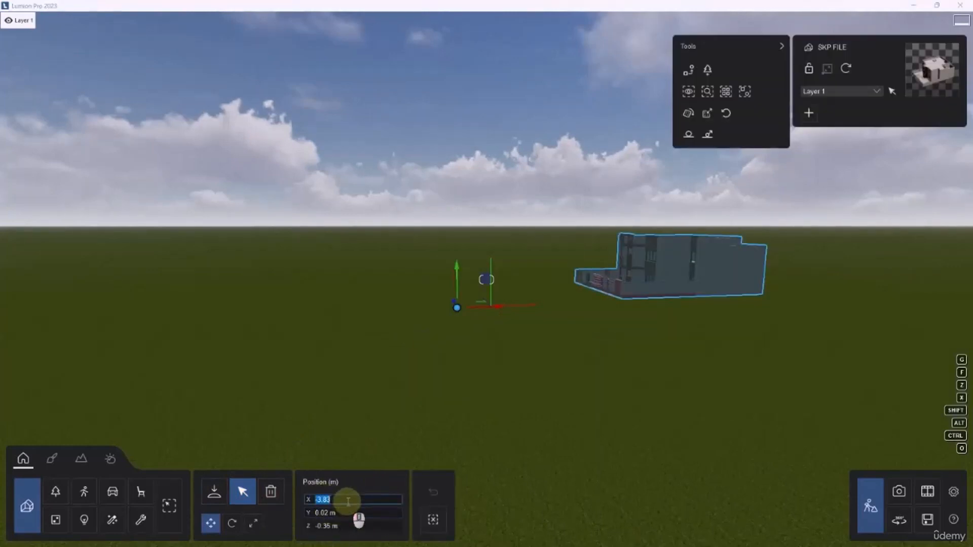
click(348, 514)
text(0)
click(350, 526)
text(00)
click(353, 514)
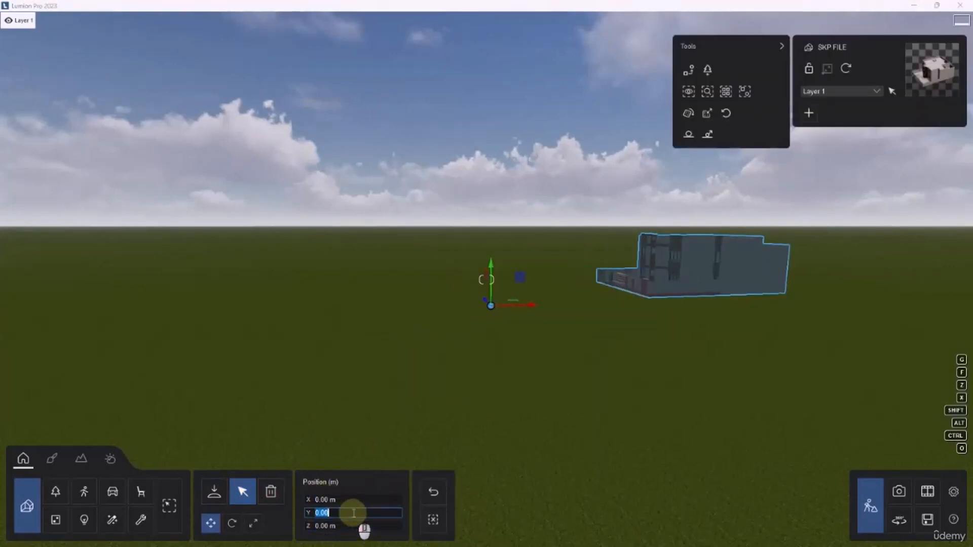
Examine the house's distance from its insertion point, then its facade, front yard and boundary wall up close
middle_drag(482, 374, 521, 369)
right_drag(503, 336, 464, 348)
scroll(513, 332, up, 5)
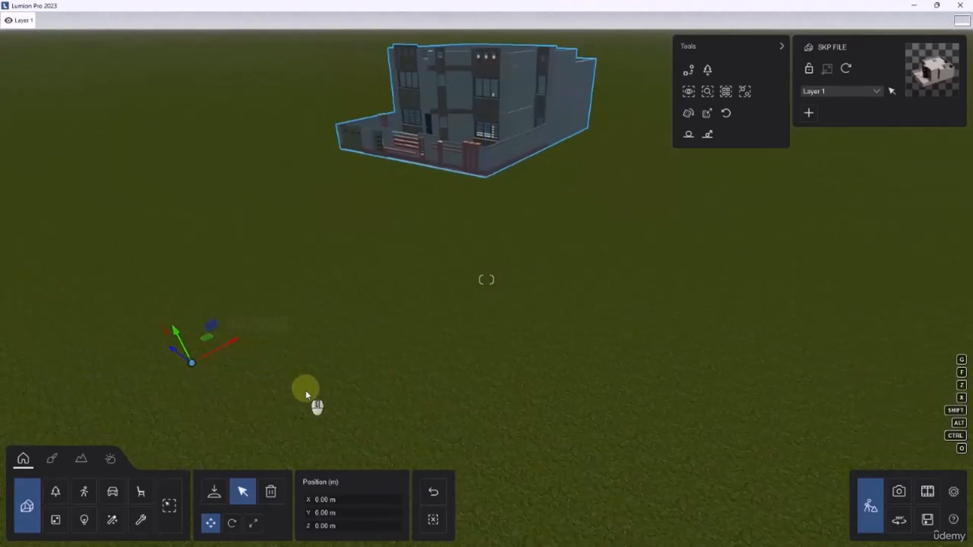
scroll(302, 388, down, 2)
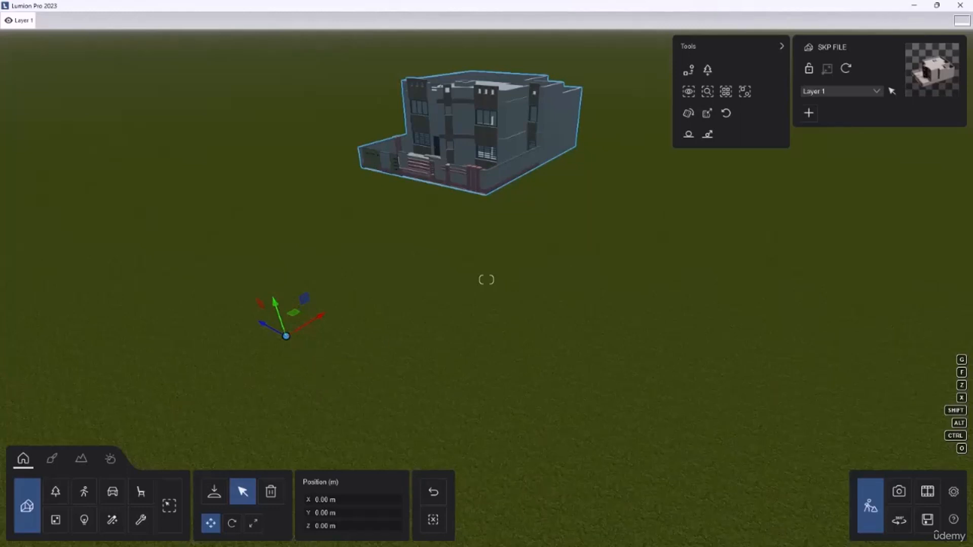
right_drag(531, 287, 464, 260)
scroll(464, 260, up, 10)
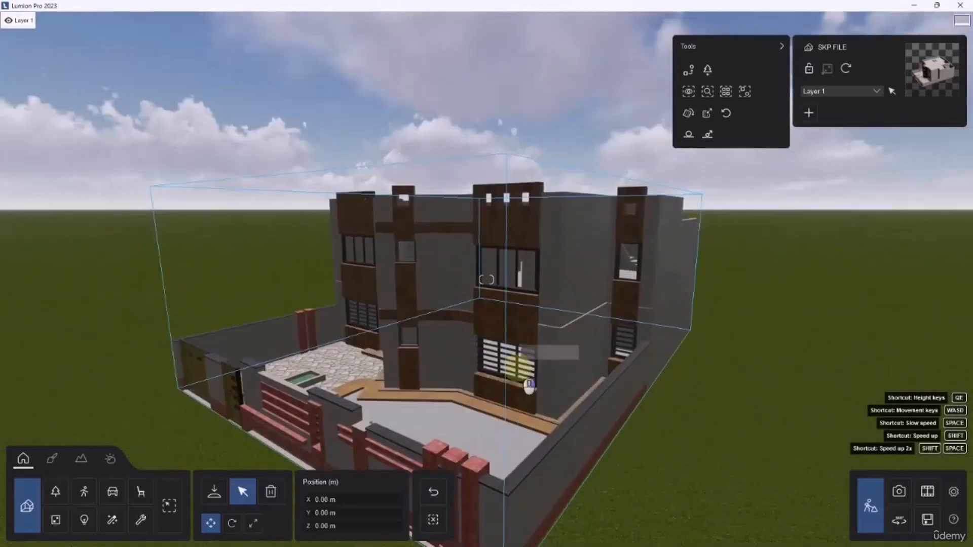
scroll(500, 312, down, 10)
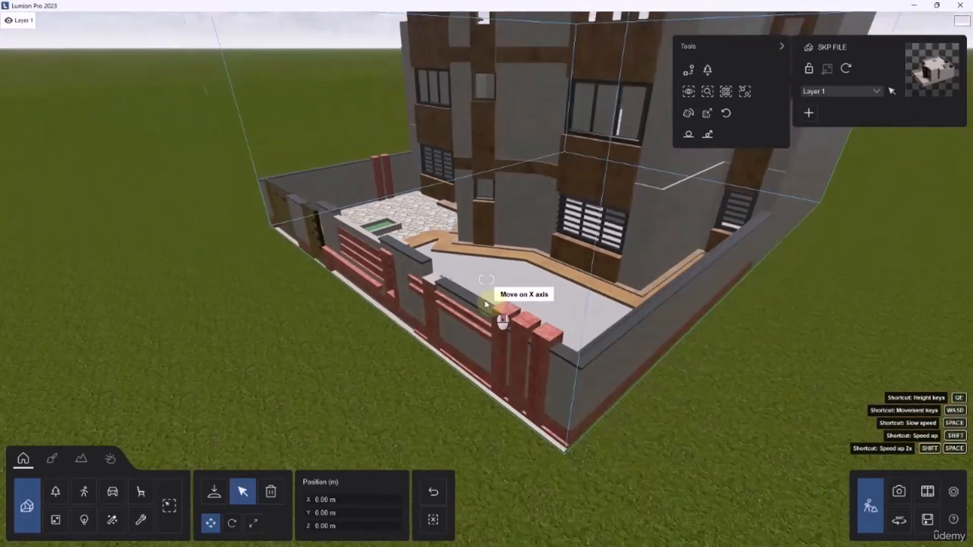
scroll(430, 309, down, 10)
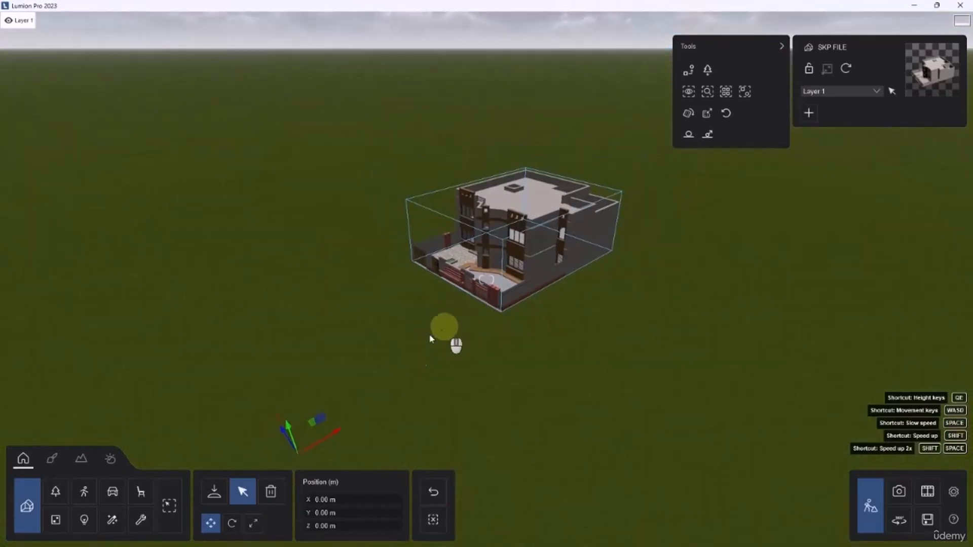
Delete the SKP_FILE house from the scene and return to the selection mode
click(271, 492)
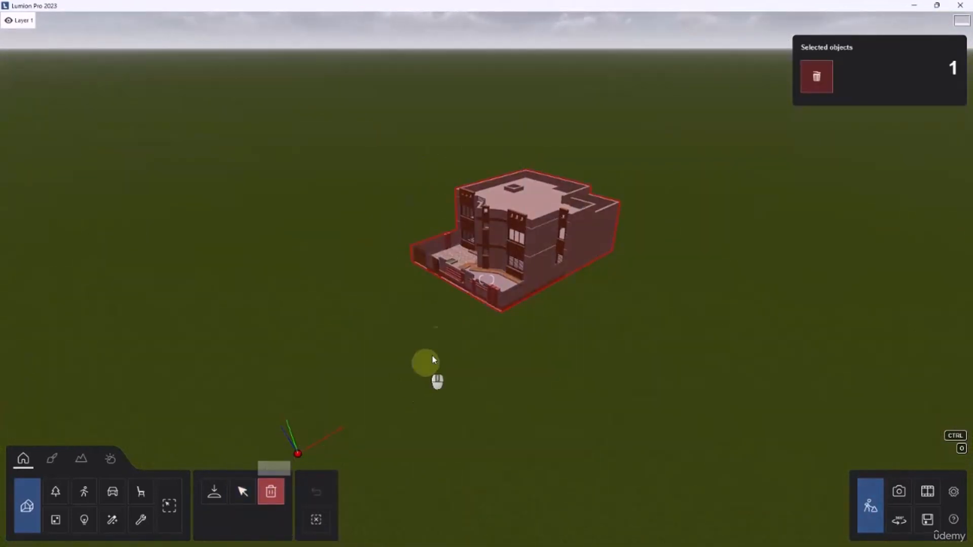
click(298, 453)
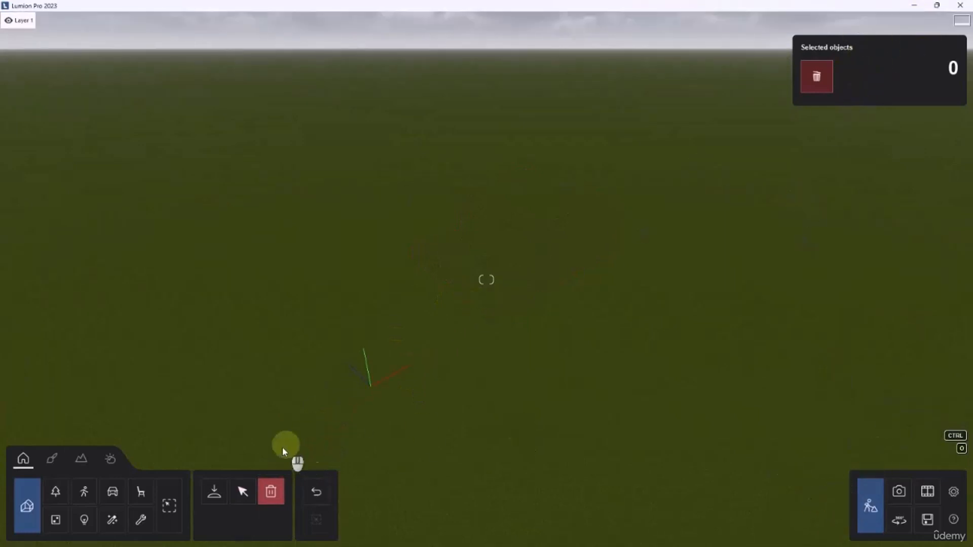
click(242, 491)
Switch back to the blank SketchUp model and open the Extension Warehouse
drag(619, 13, 628, 67)
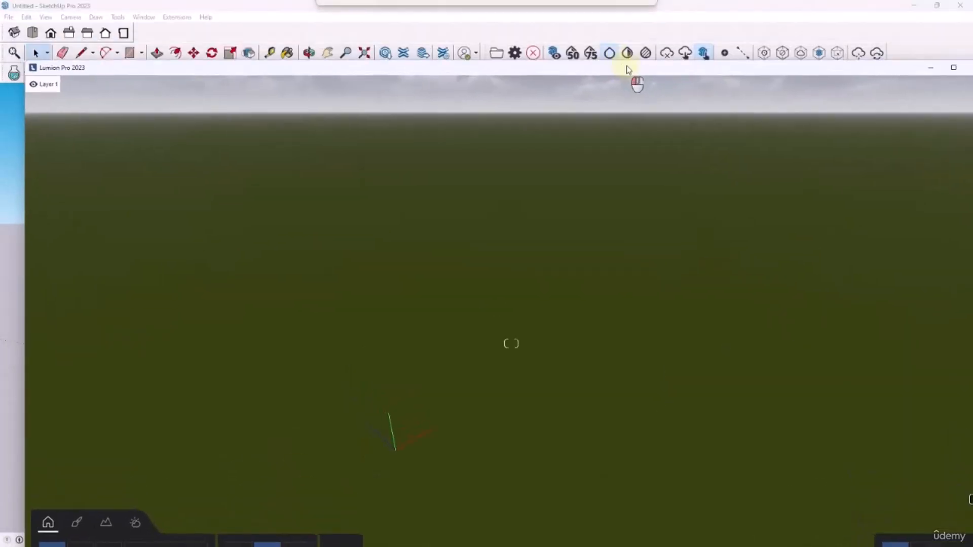
click(446, 9)
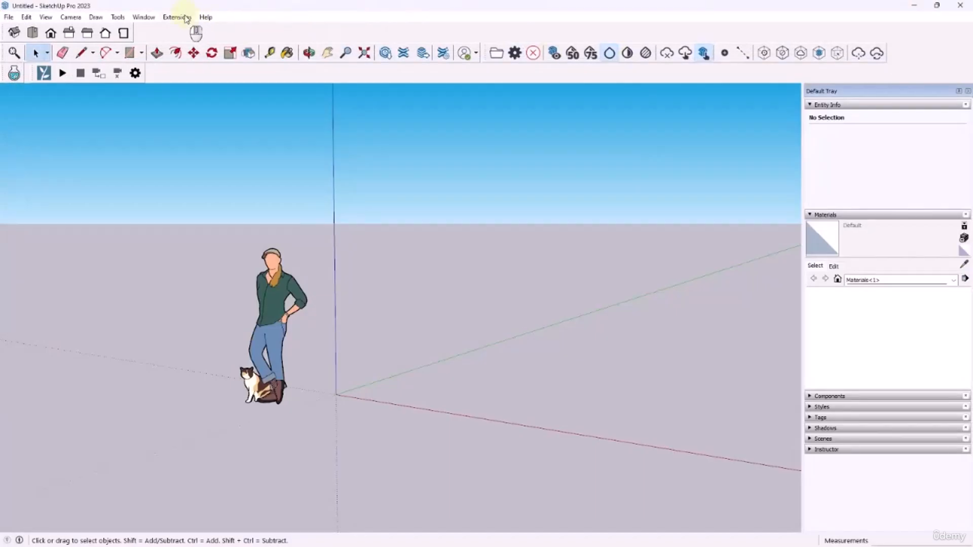
click(177, 17)
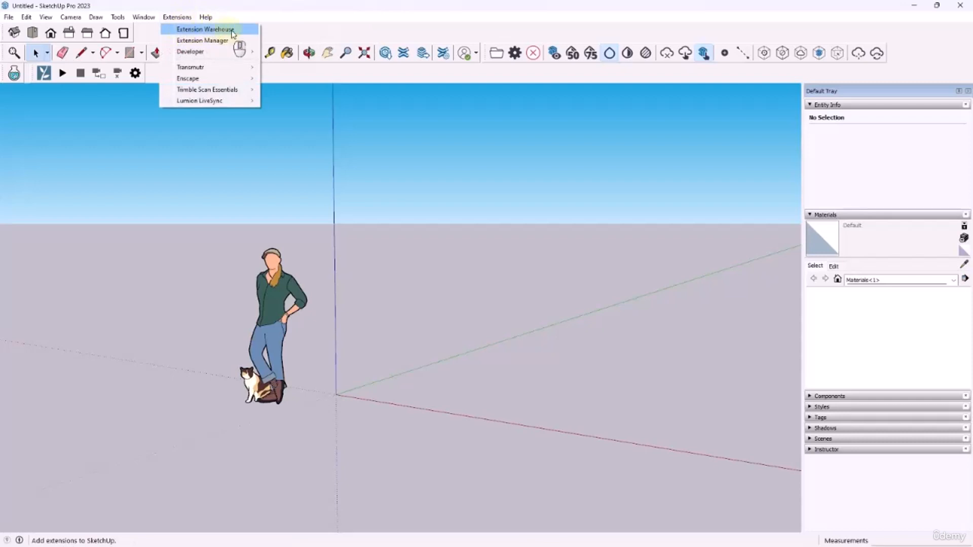
click(206, 32)
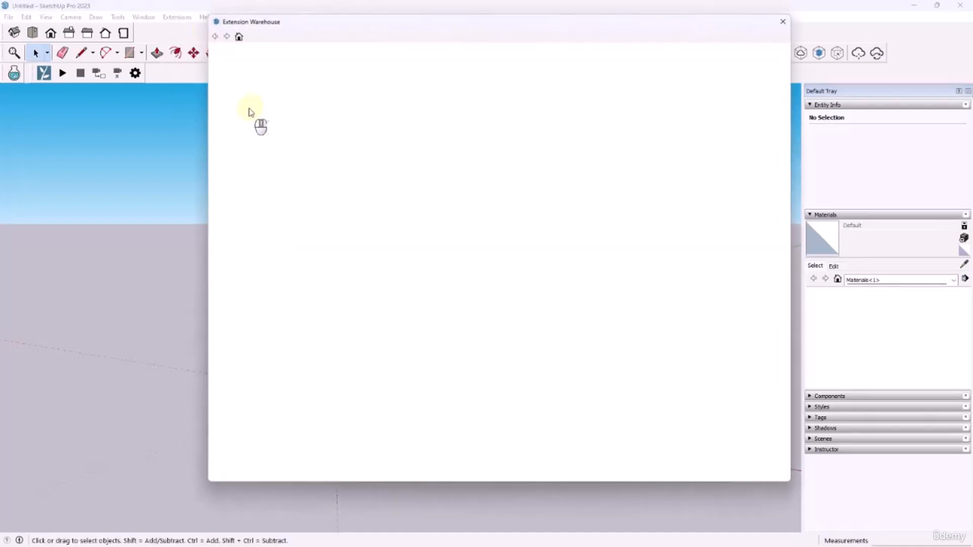
drag(301, 23, 284, 26)
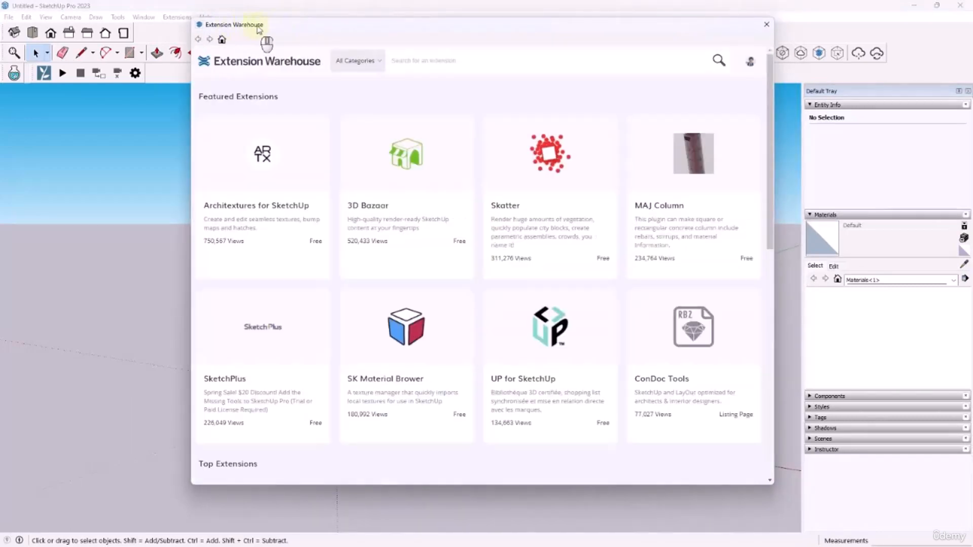
Search the Extension Warehouse for LUMION and choose the suggestion "lumion livesync for sketchup"
click(750, 61)
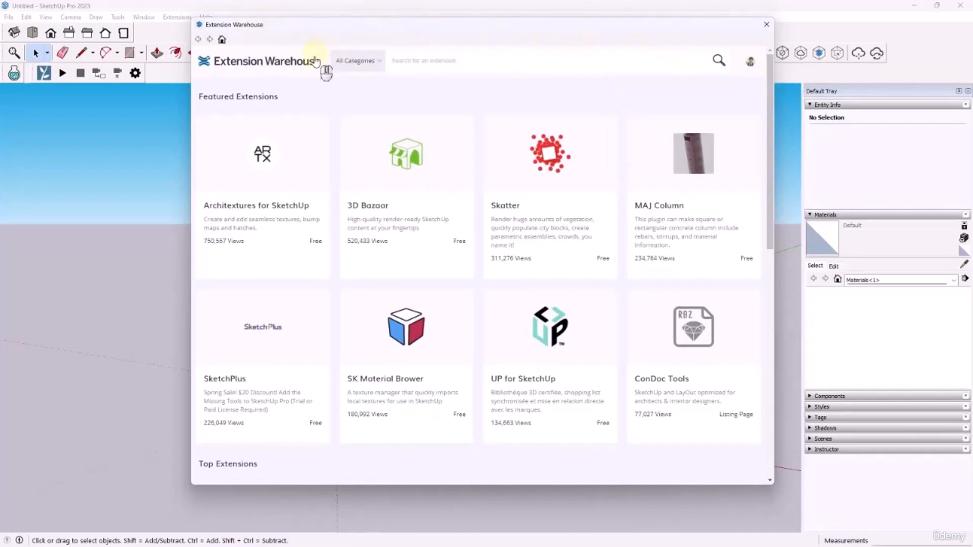
click(422, 59)
text(LU)
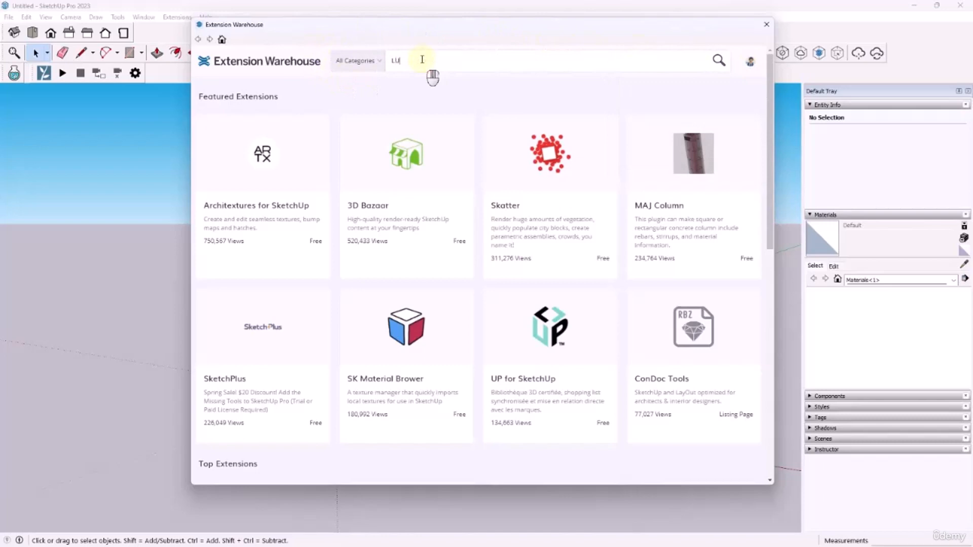
text(MION)
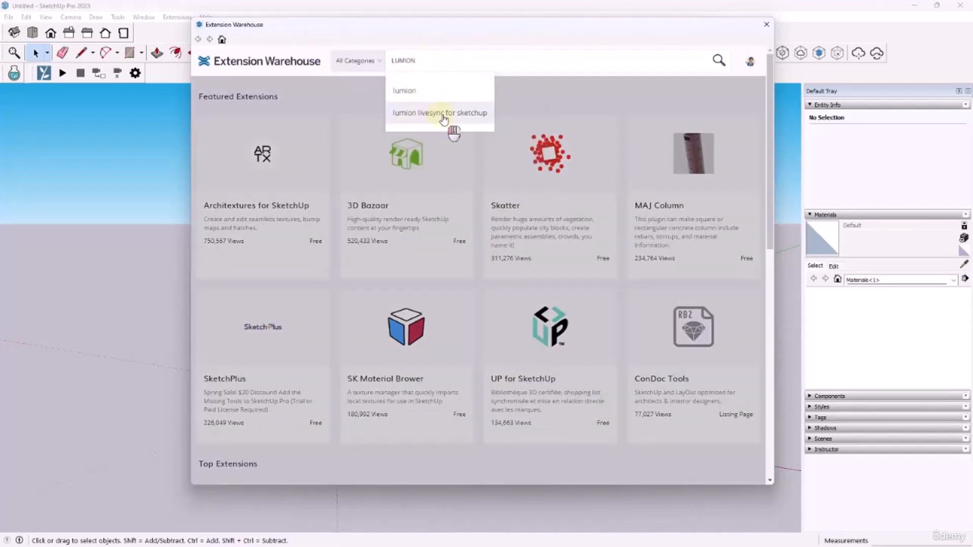
click(428, 117)
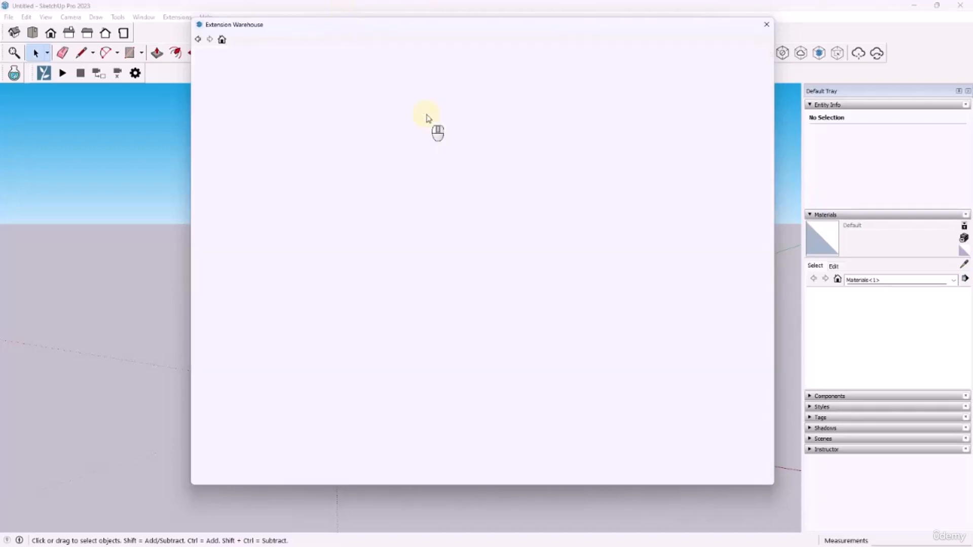
Review the Lumion LiveSync for SketchUp extension page with its install option and close the Extension Warehouse
drag(323, 25, 384, 29)
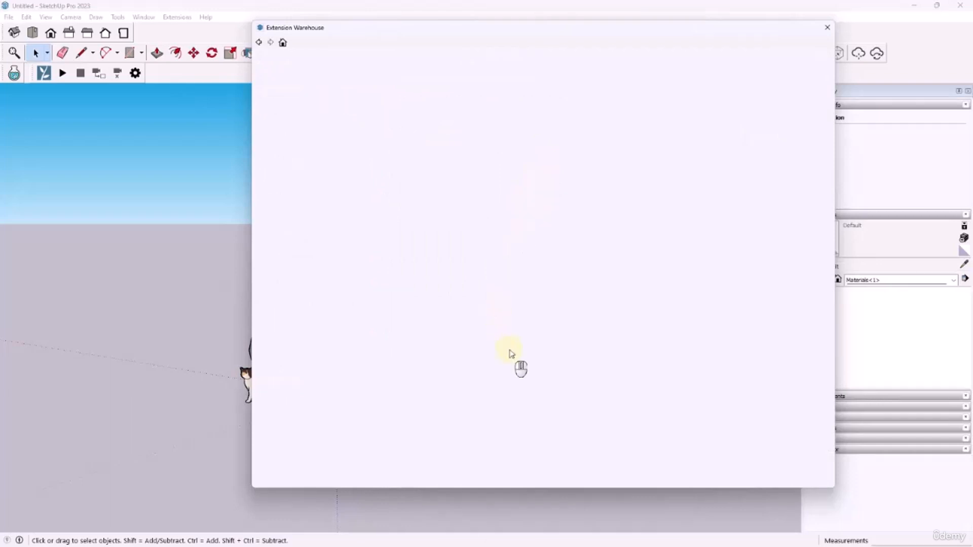
drag(406, 31, 405, 27)
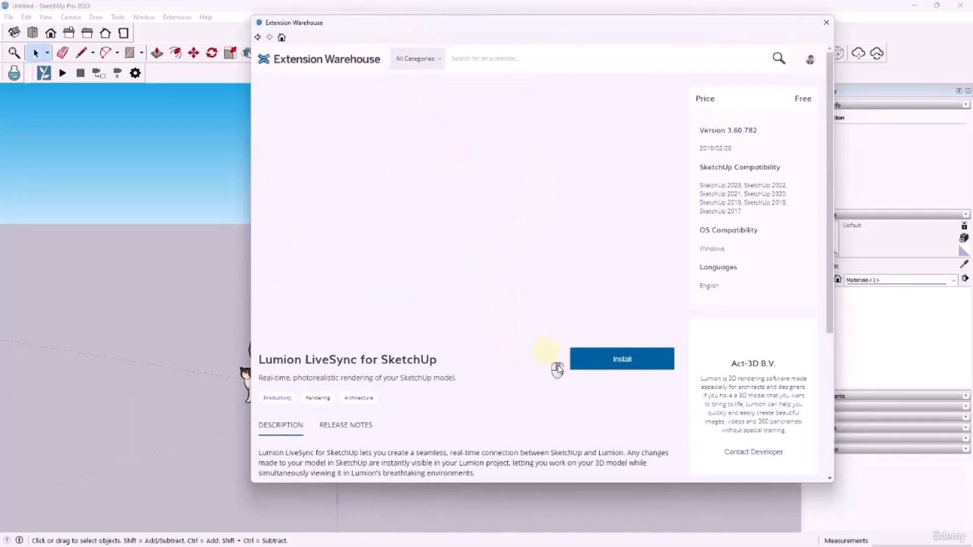
click(581, 374)
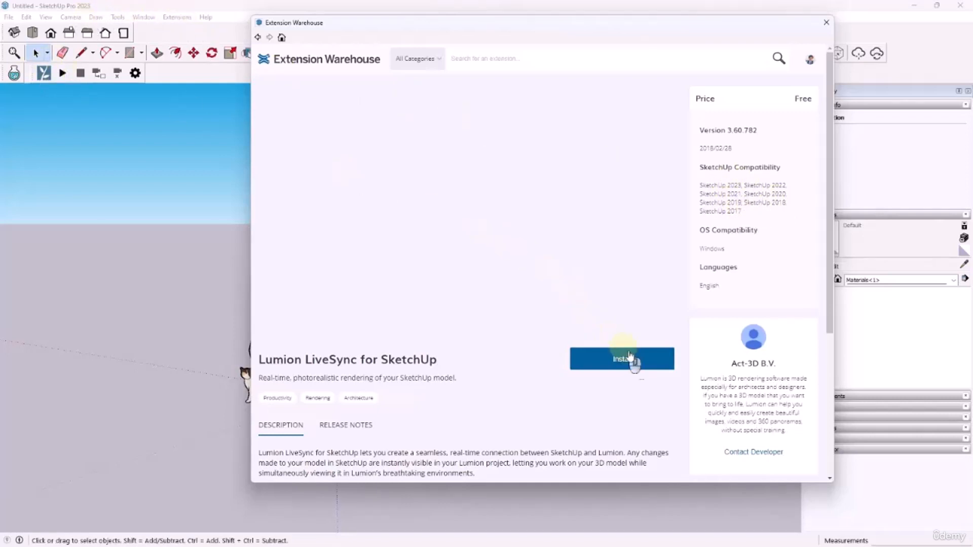
click(826, 22)
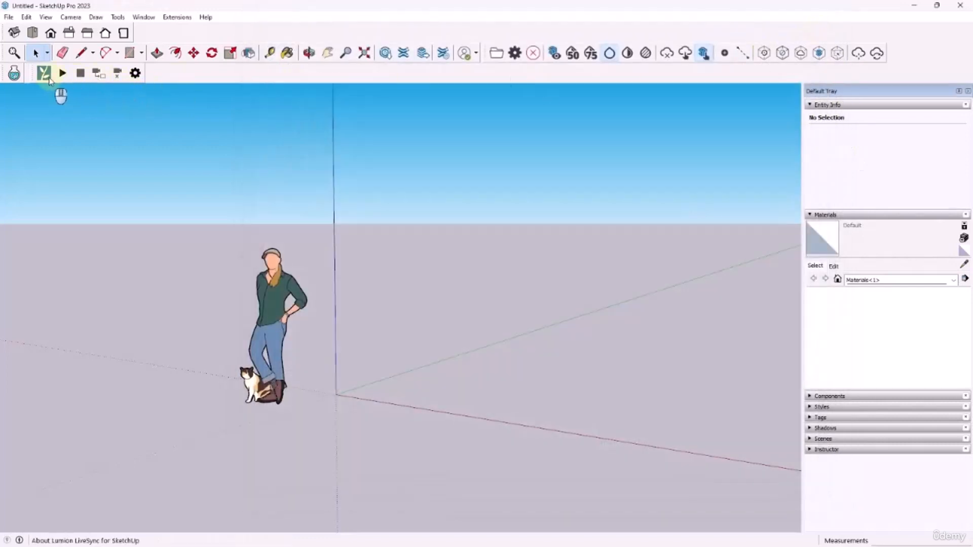
Check in the LiveSync settings that automatic start of camera synchronization is enabled and accept them
click(135, 74)
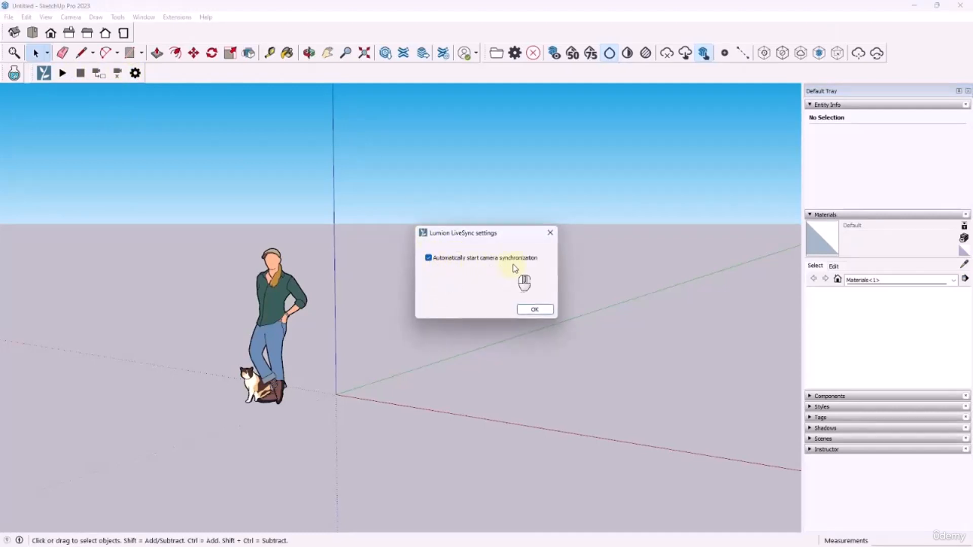
click(535, 310)
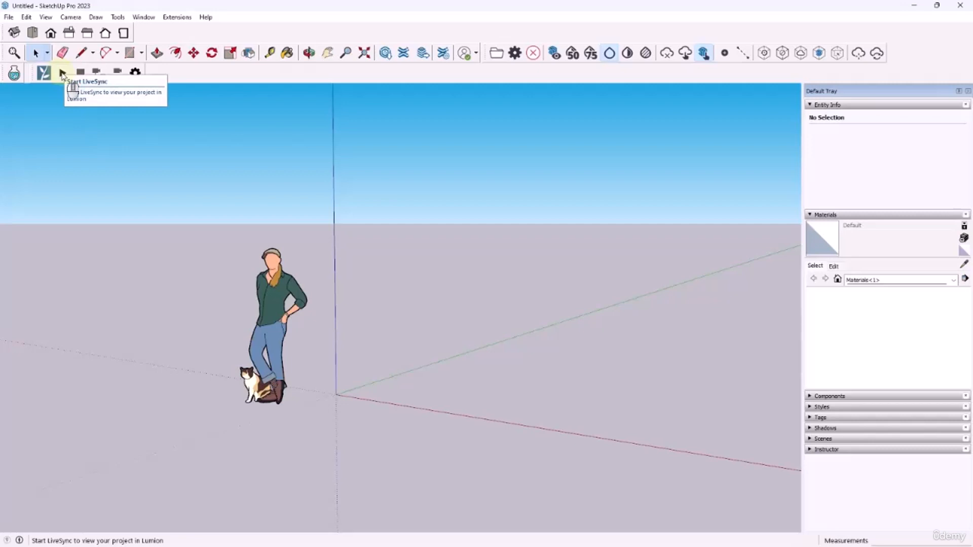
Open the recent file SKP_FILE.skp, accept its version notice, and switch to Scene 2 and back to Scene 1
click(9, 17)
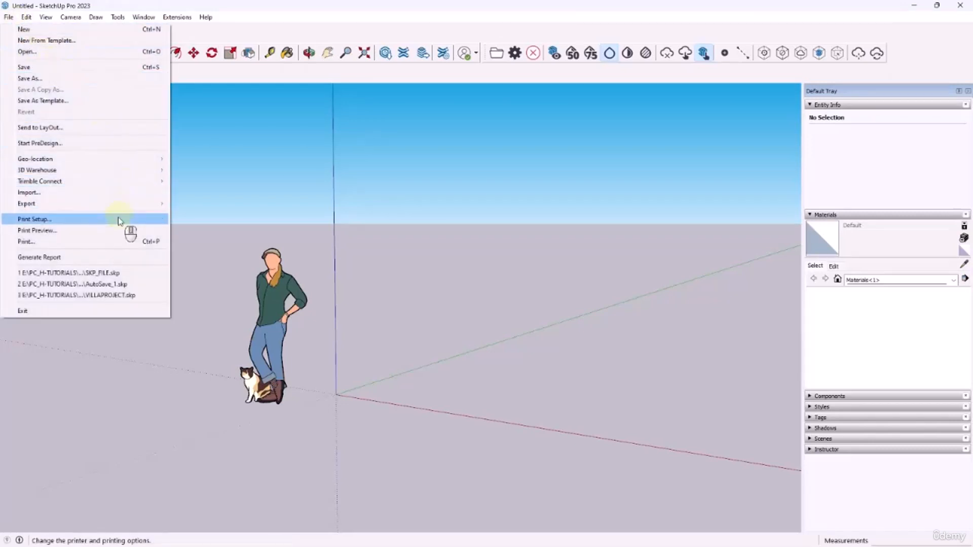
click(118, 274)
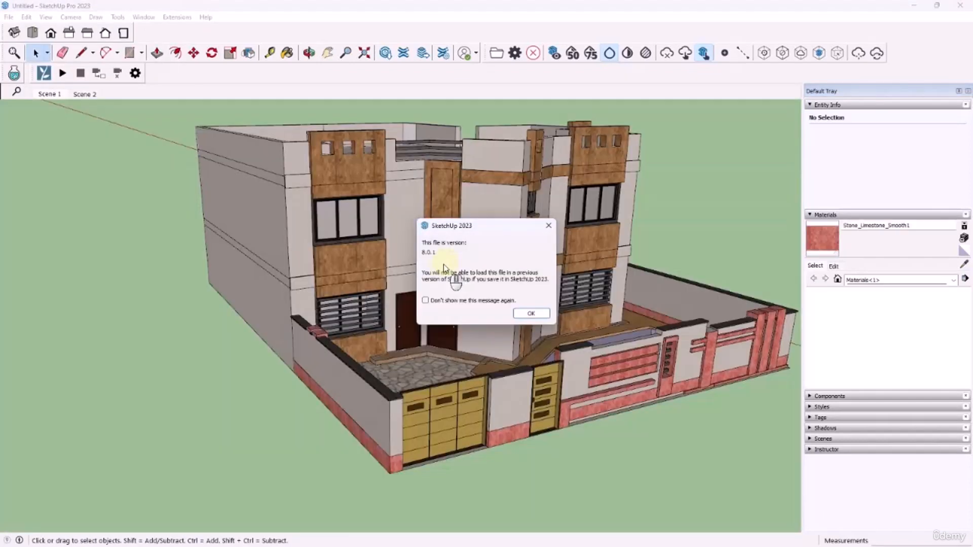
click(530, 314)
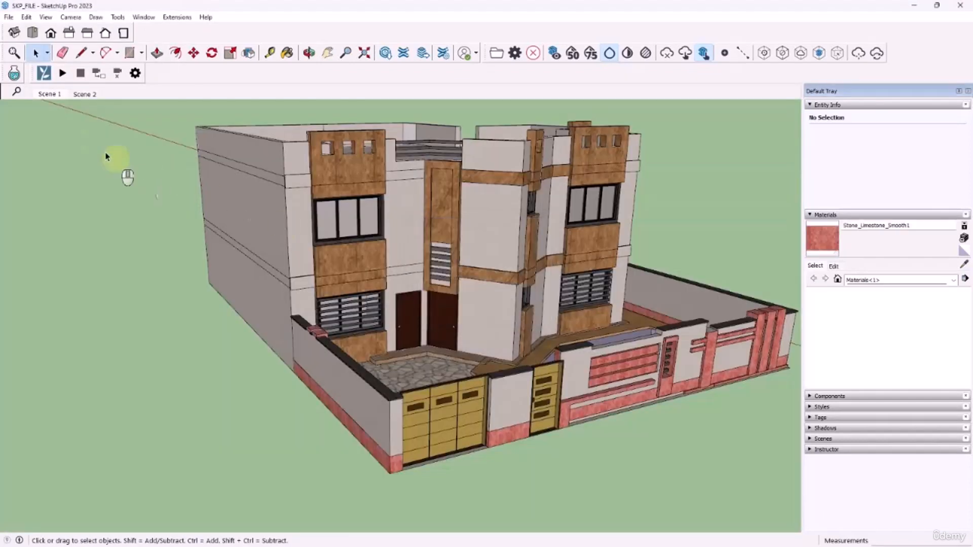
click(81, 98)
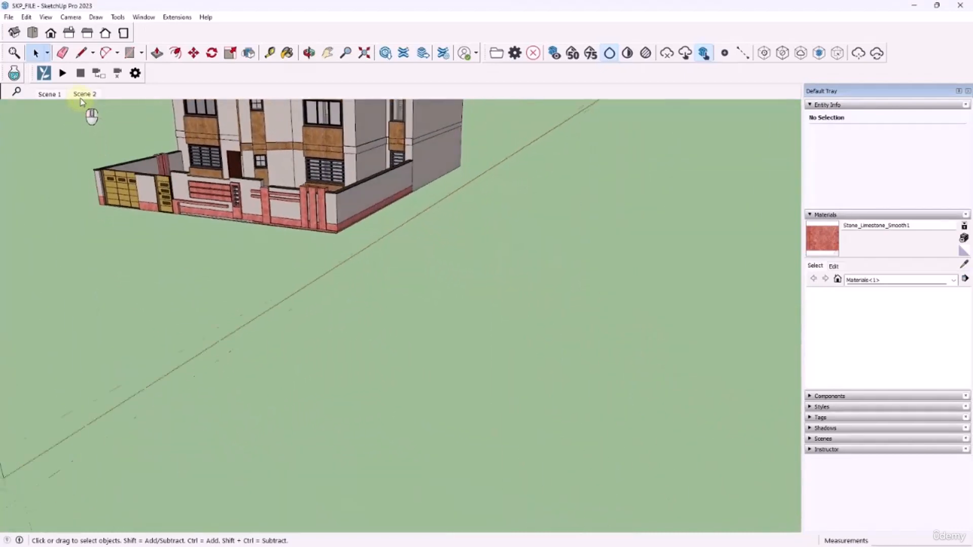
click(47, 95)
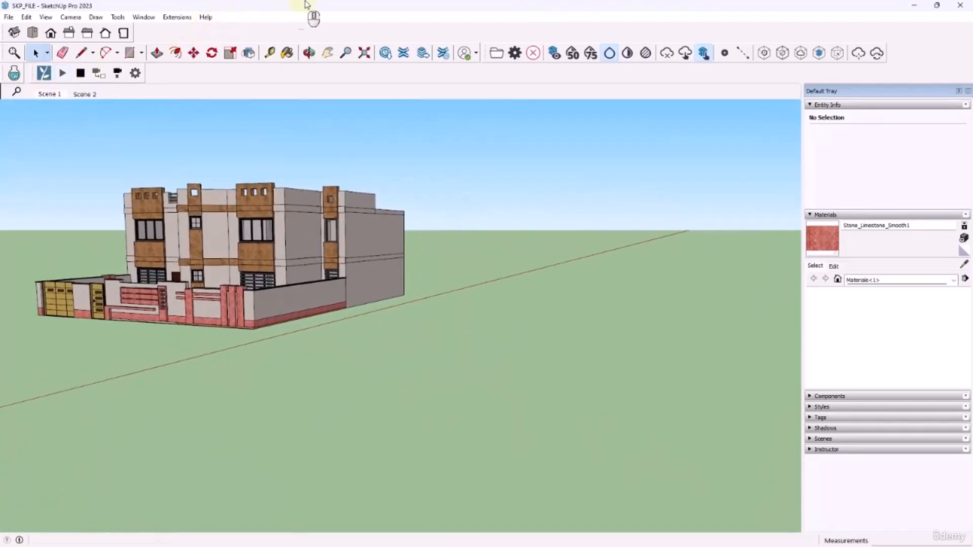
Resize and arrange the SketchUp and Lumion windows side by side, with SketchUp on the left half
drag(307, 5, 320, 22)
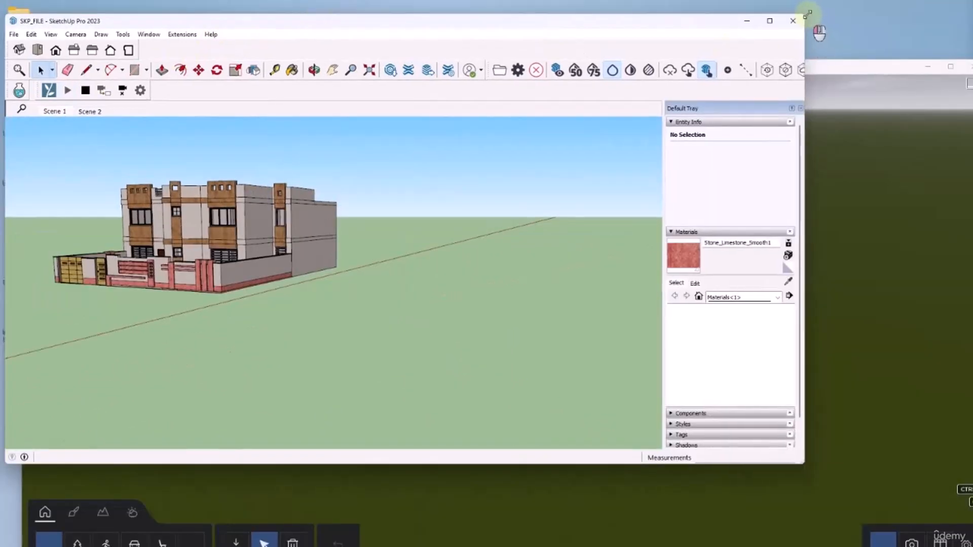
drag(806, 14, 459, 1)
click(534, 67)
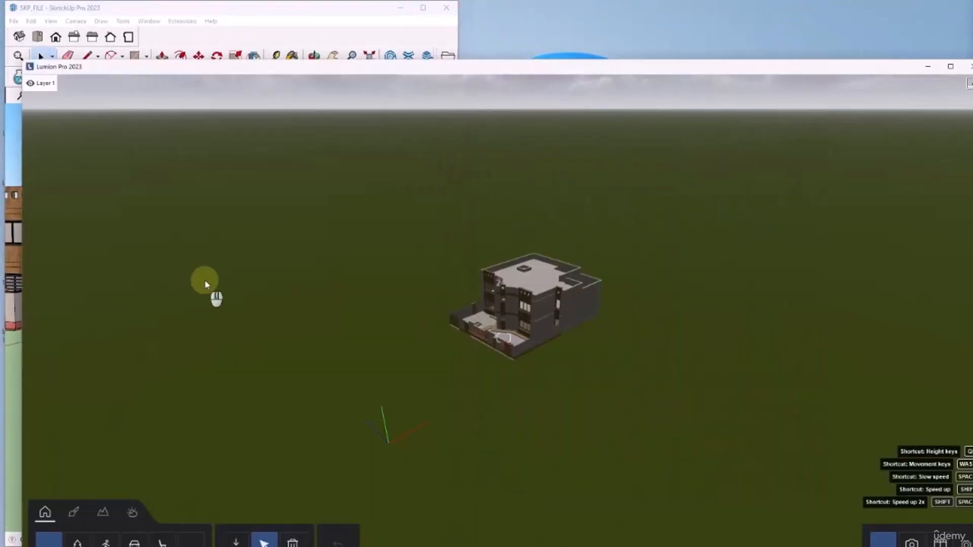
mouse_move(22, 59)
mouse_down()
mouse_move(308, 33)
mouse_move(419, 1)
mouse_up()
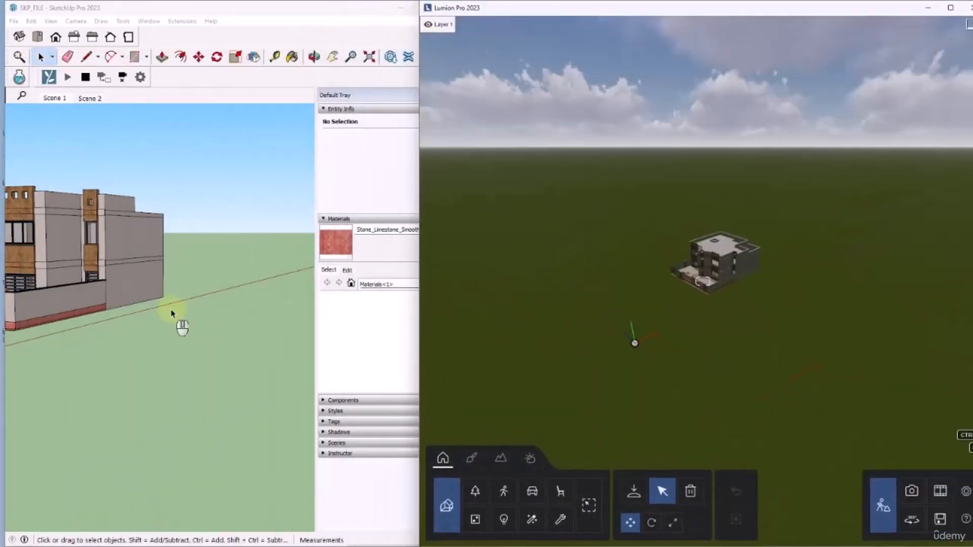
Examine in SketchUp how Lumion follows the camera around the house, from a distant front view to a close view above the courtyard
middle_drag(173, 312, 199, 308)
scroll(296, 275, down, 1)
scroll(297, 277, down, 3)
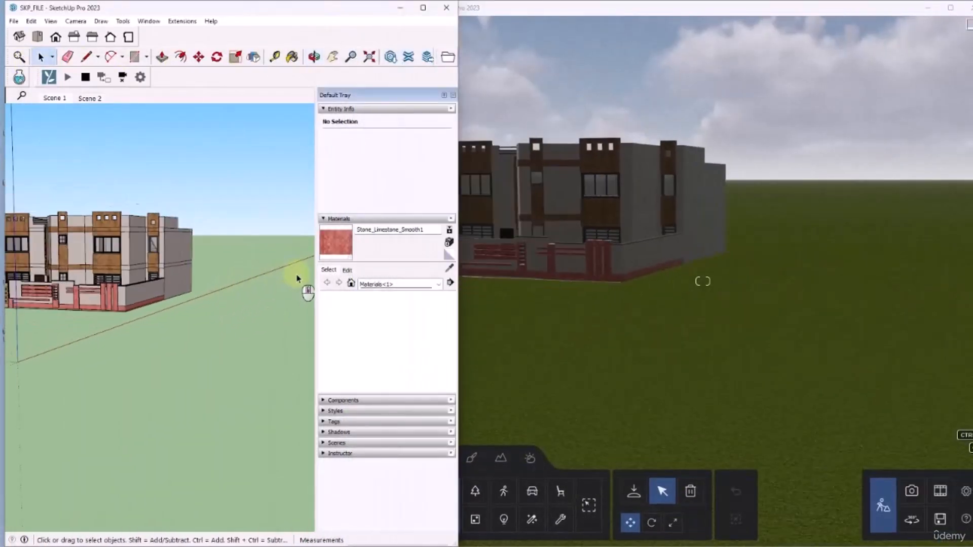
mouse_move(124, 269)
middle_down()
mouse_move(206, 268)
mouse_move(155, 267)
middle_up()
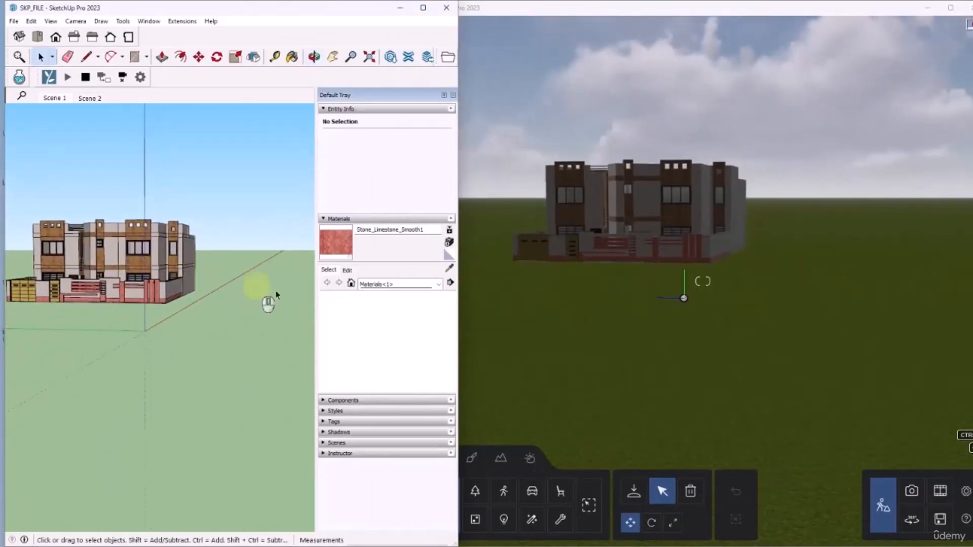
middle_drag(128, 307, 171, 313)
scroll(262, 310, down, 3)
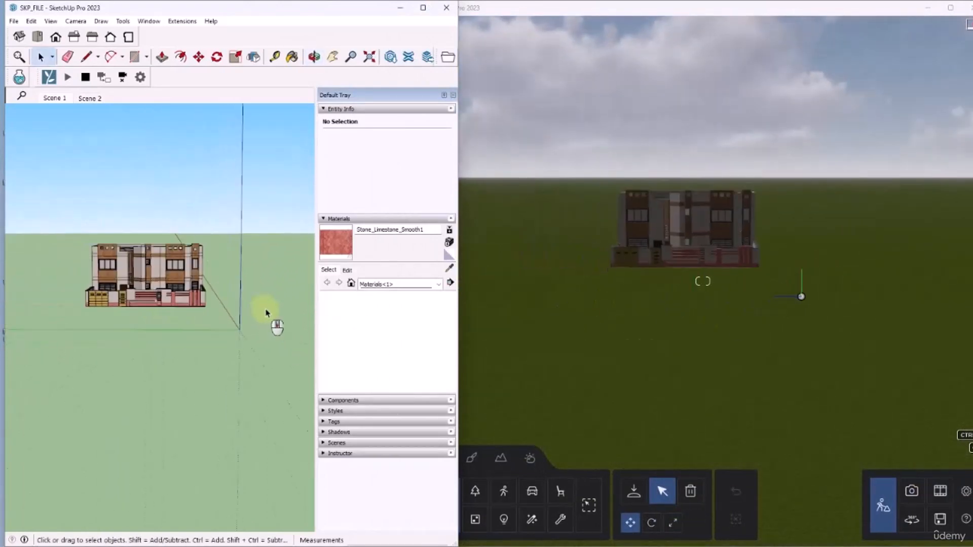
scroll(102, 284, up, 4)
mouse_move(106, 284)
middle_down()
mouse_move(272, 361)
mouse_move(261, 363)
middle_up()
scroll(156, 337, up, 4)
mouse_move(127, 336)
middle_down()
mouse_move(147, 357)
mouse_move(167, 300)
middle_up()
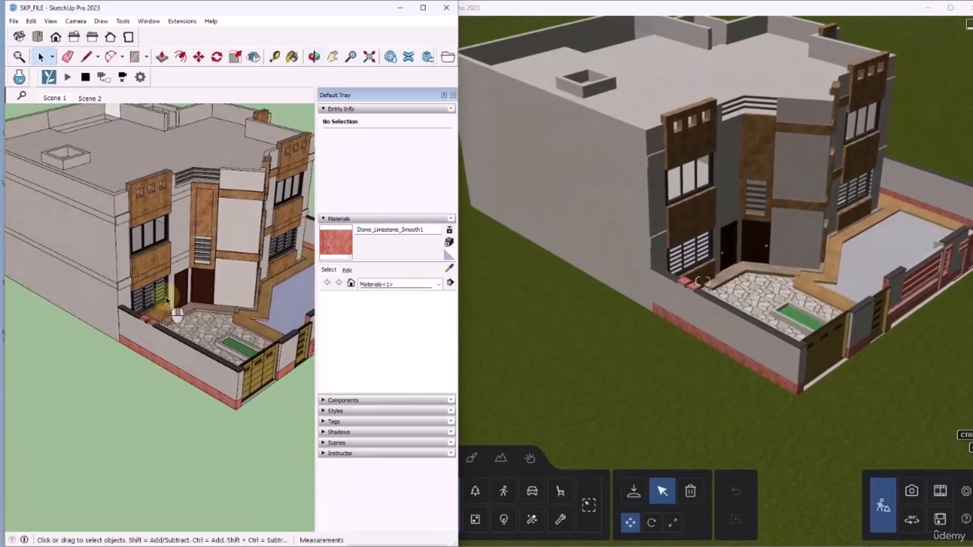
scroll(213, 278, up, 5)
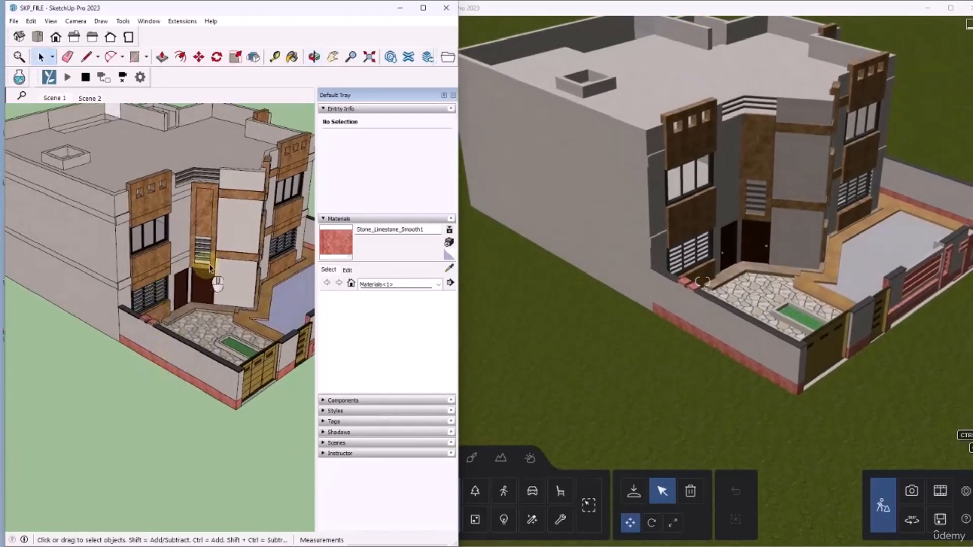
Draw a rectangle about 0.94 m by 1.44 m on the upper plain wall panel above the entrance courtyard
click(136, 61)
click(221, 194)
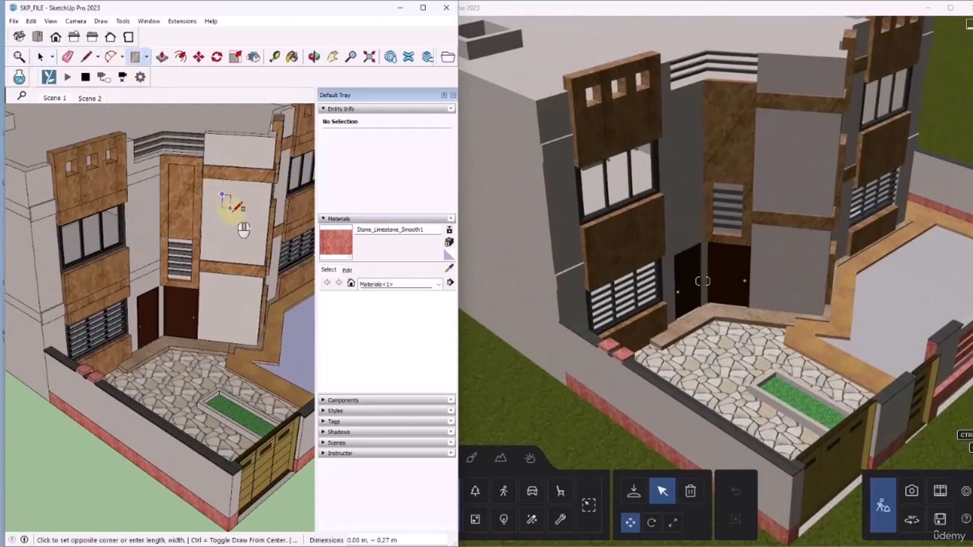
click(253, 239)
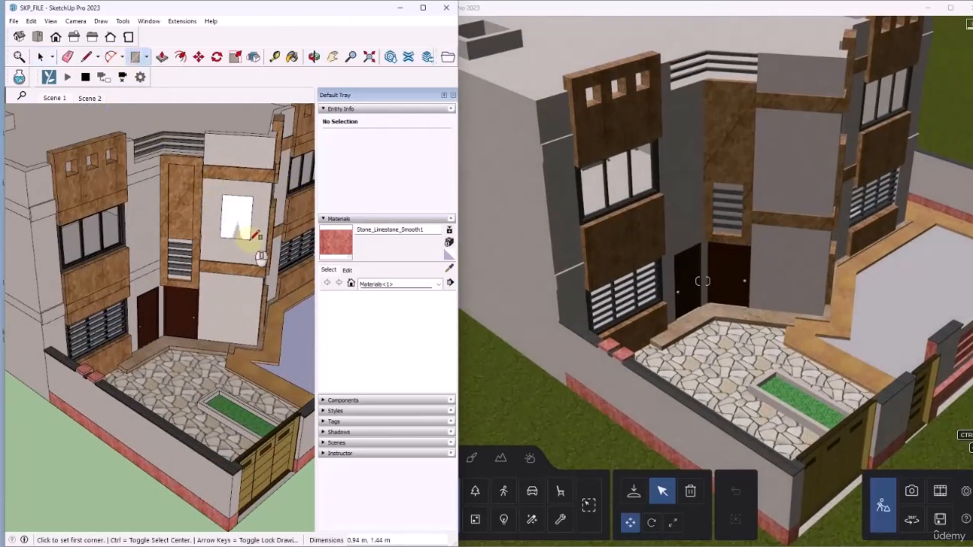
Push/Pull the new rectangle about 2.12 m outwards and paint the box's front face with Stone_Limestone_Smooth1
click(162, 57)
click(229, 217)
click(227, 259)
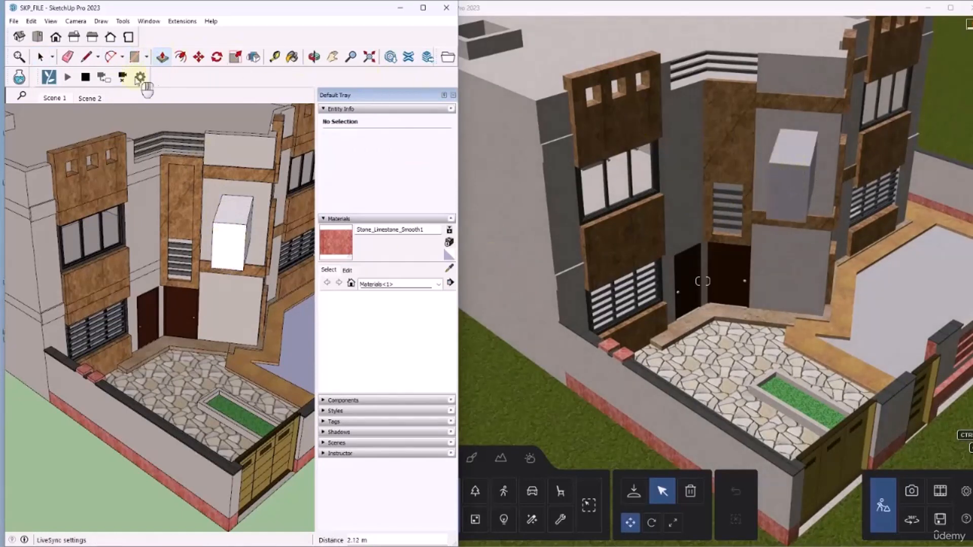
click(292, 56)
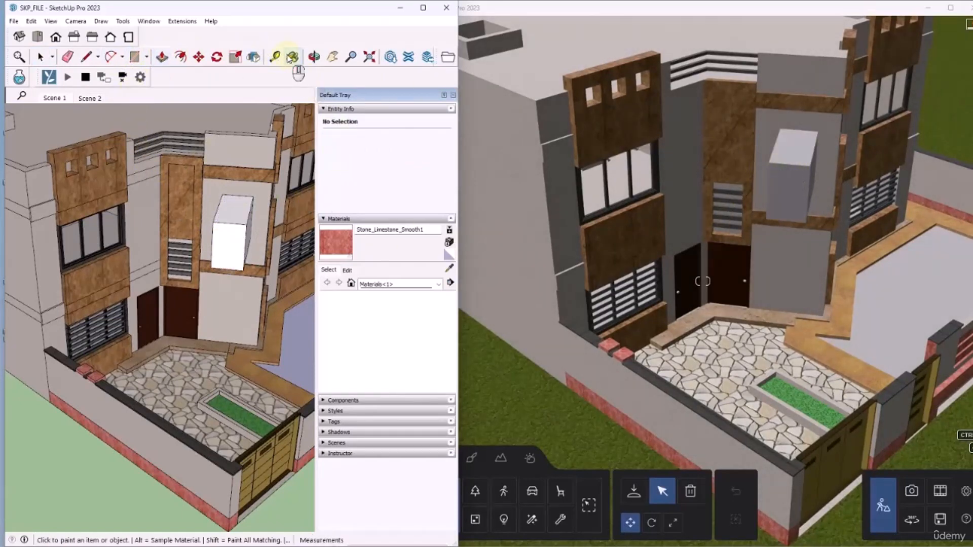
click(236, 233)
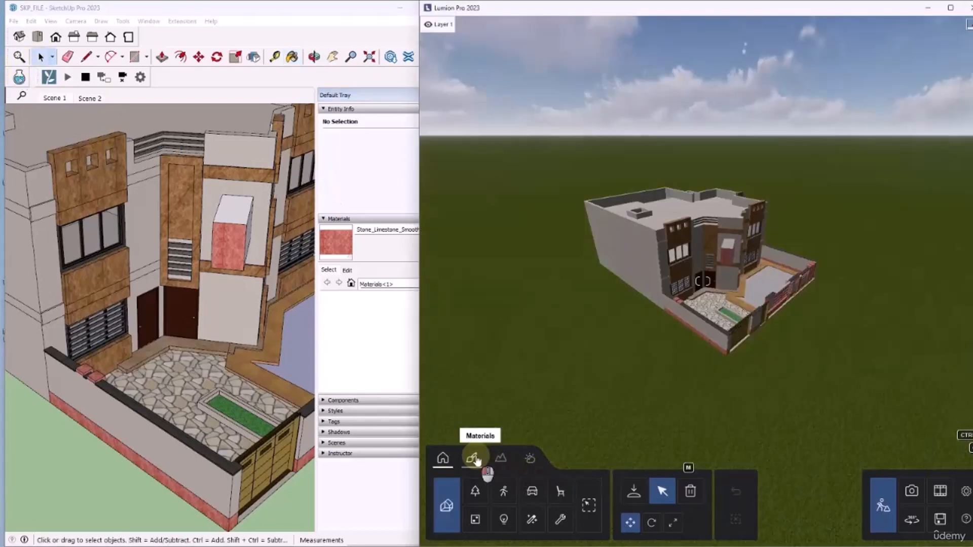
Switch to Lumion and give the house's Concrete_Salt surface a grey block material from the Stone category's Concrete folder, then save the material change
click(473, 459)
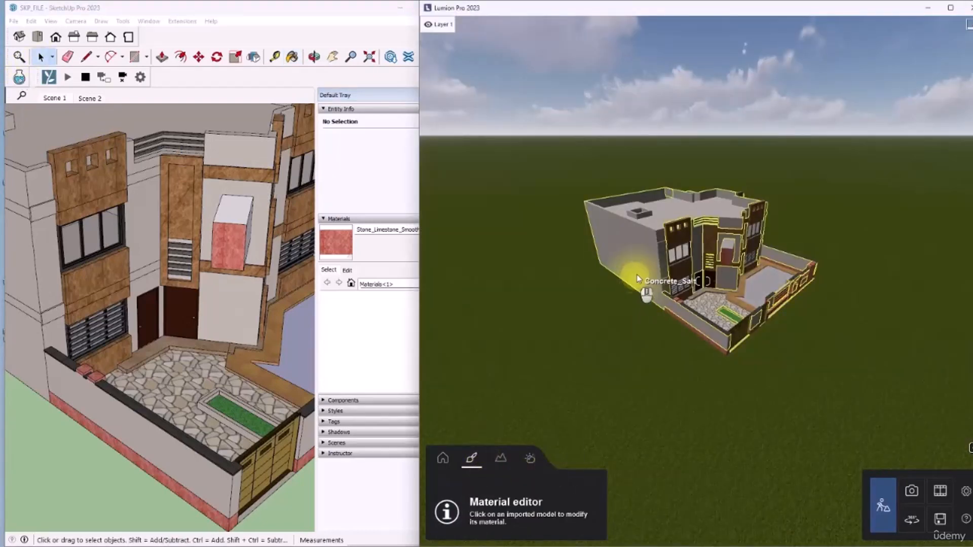
click(651, 255)
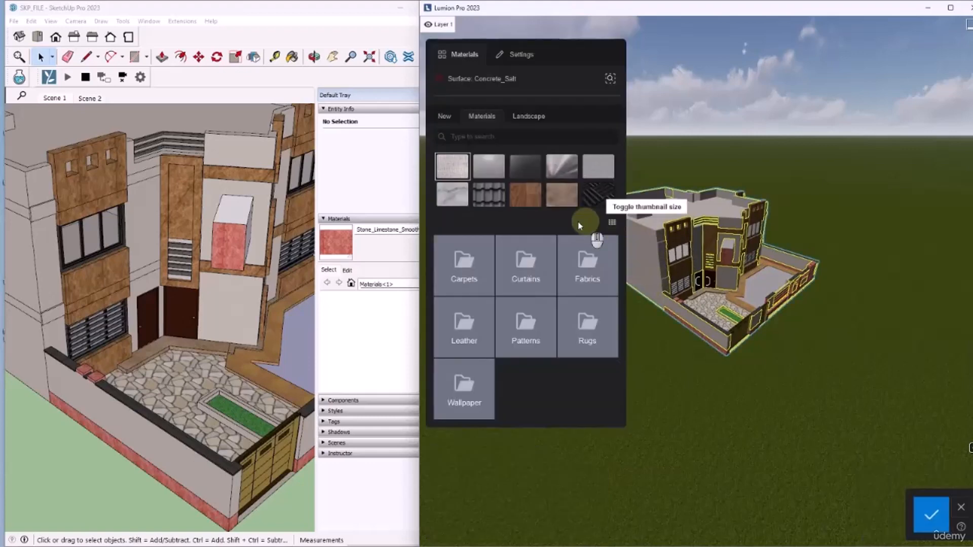
click(453, 196)
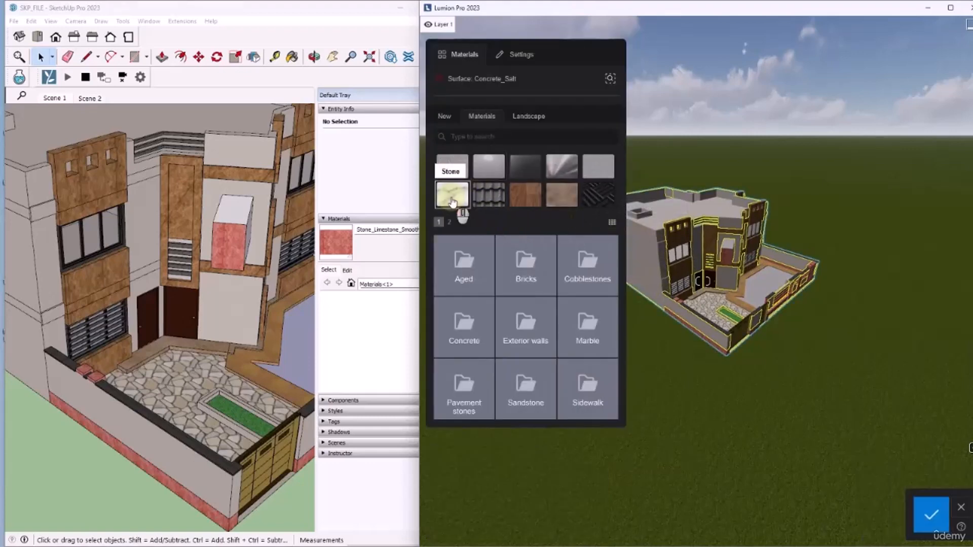
click(467, 331)
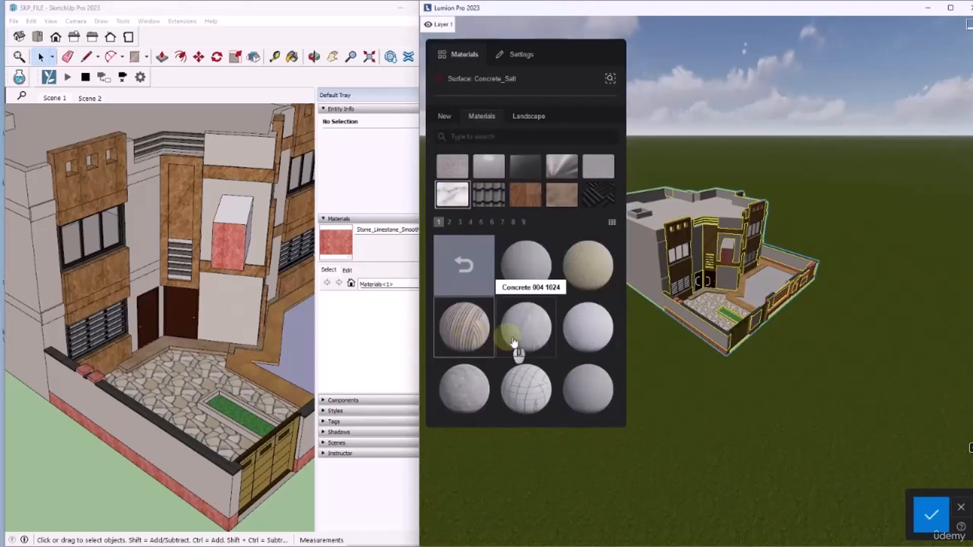
click(536, 277)
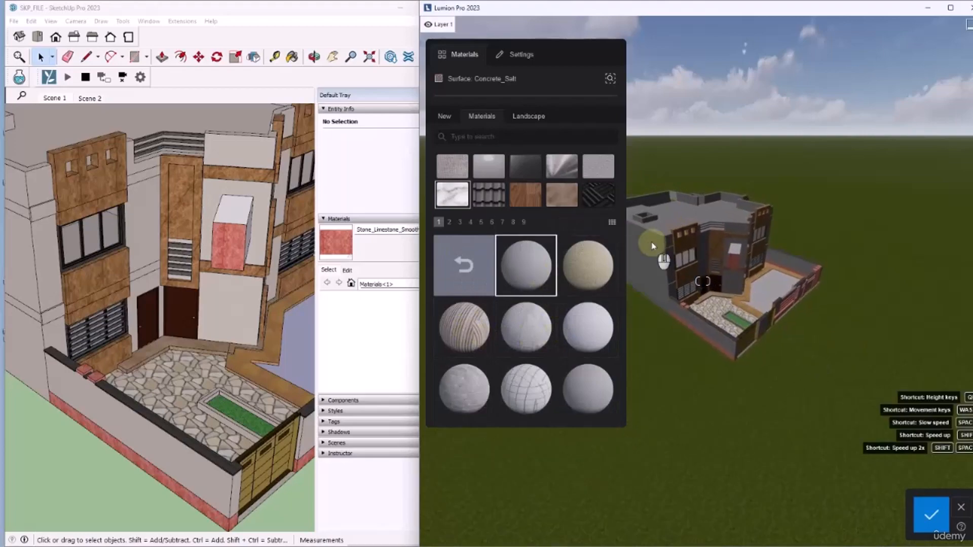
click(458, 387)
scroll(674, 271, up, 8)
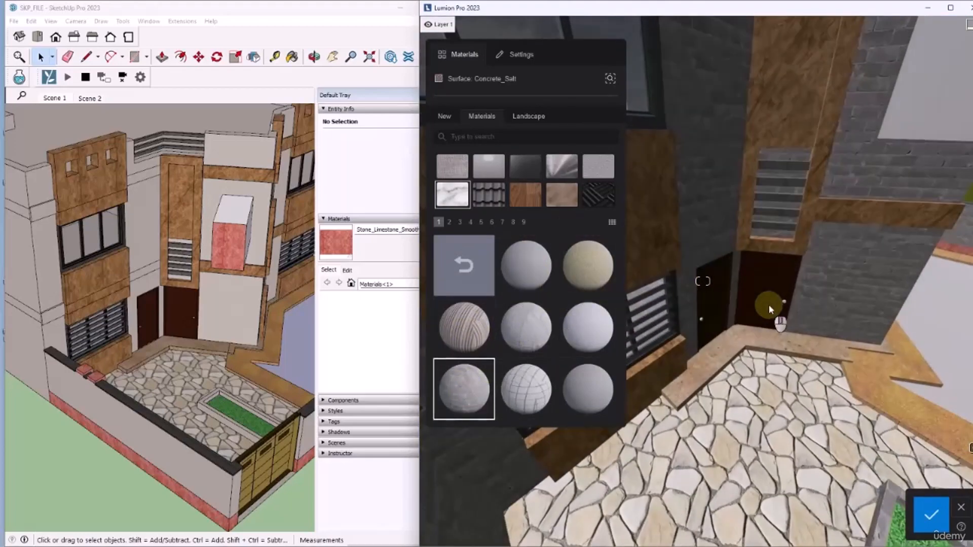
scroll(603, 271, down, 2)
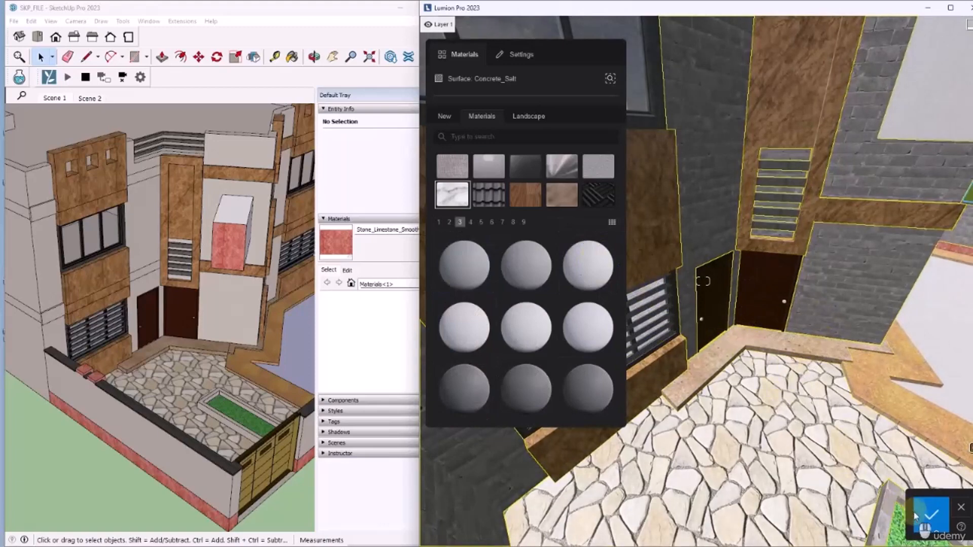
click(931, 514)
Return to the content library and open the Nature objects in placement mode, with the courtyard's green planting strip in close view
scroll(699, 312, down, 5)
scroll(697, 312, down, 4)
scroll(719, 350, up, 3)
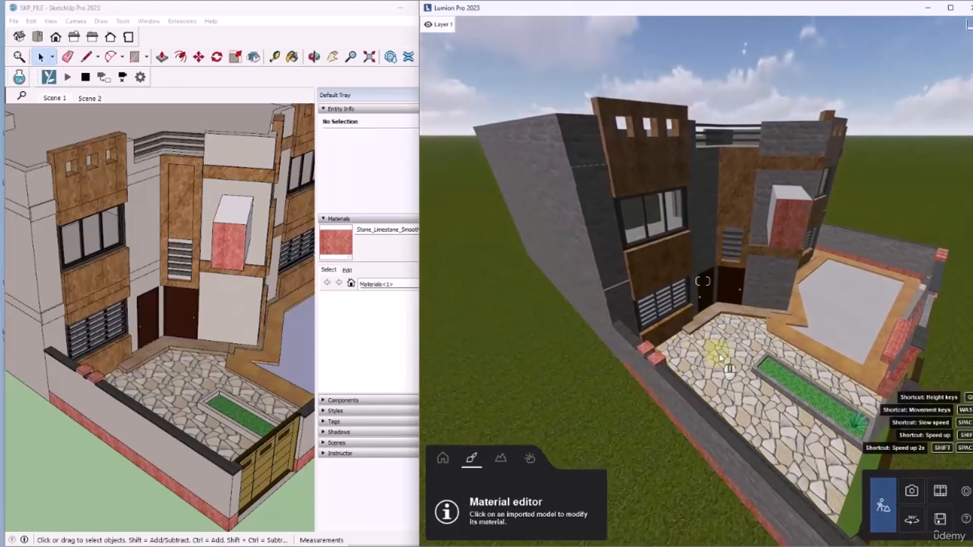
scroll(795, 381, up, 6)
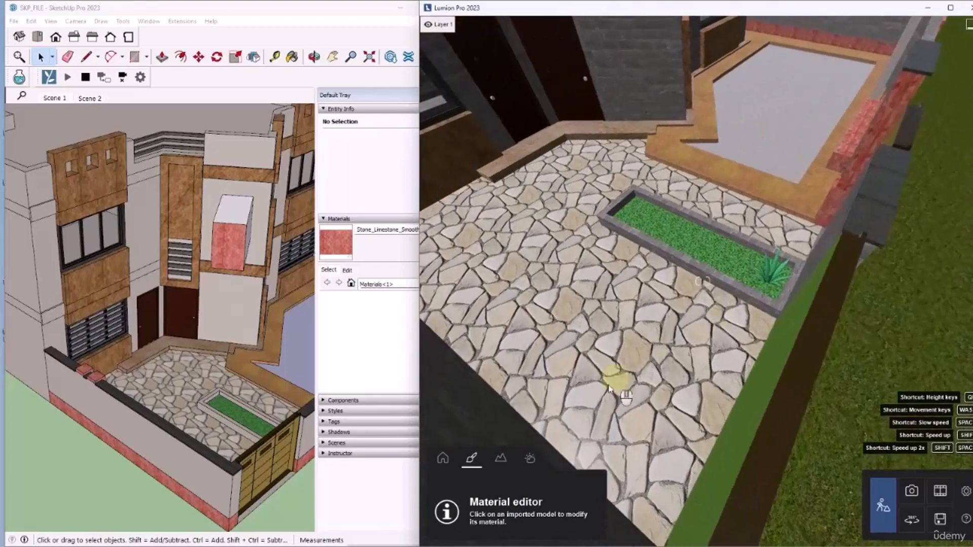
click(450, 461)
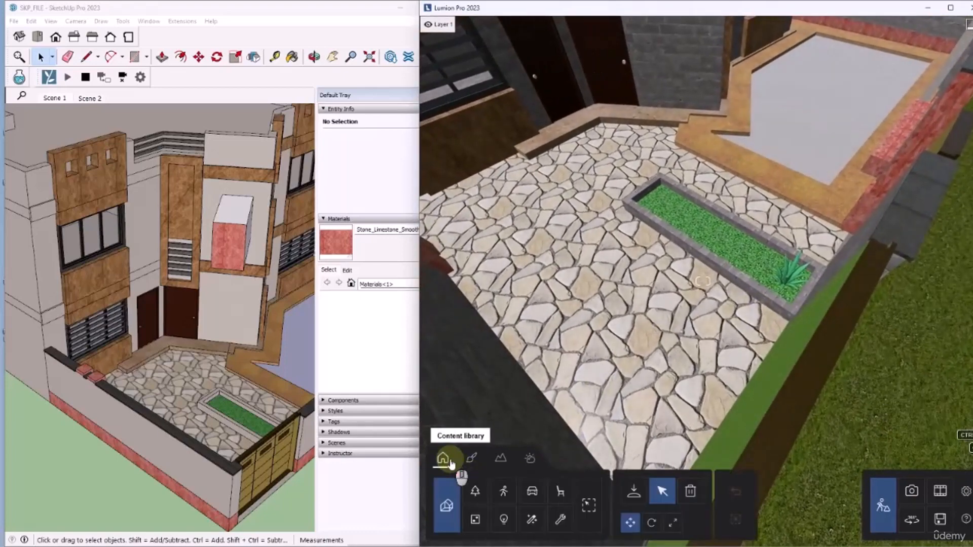
click(477, 489)
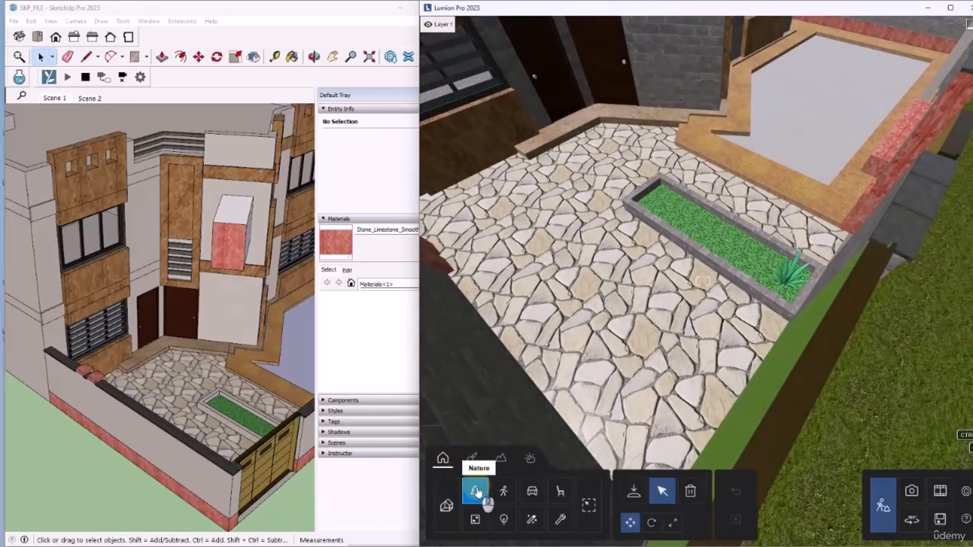
click(633, 491)
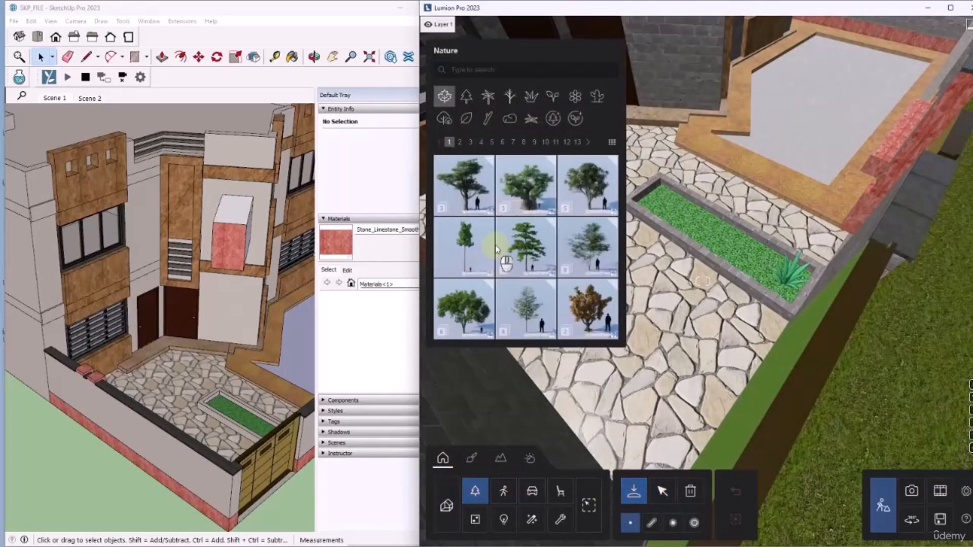
click(466, 251)
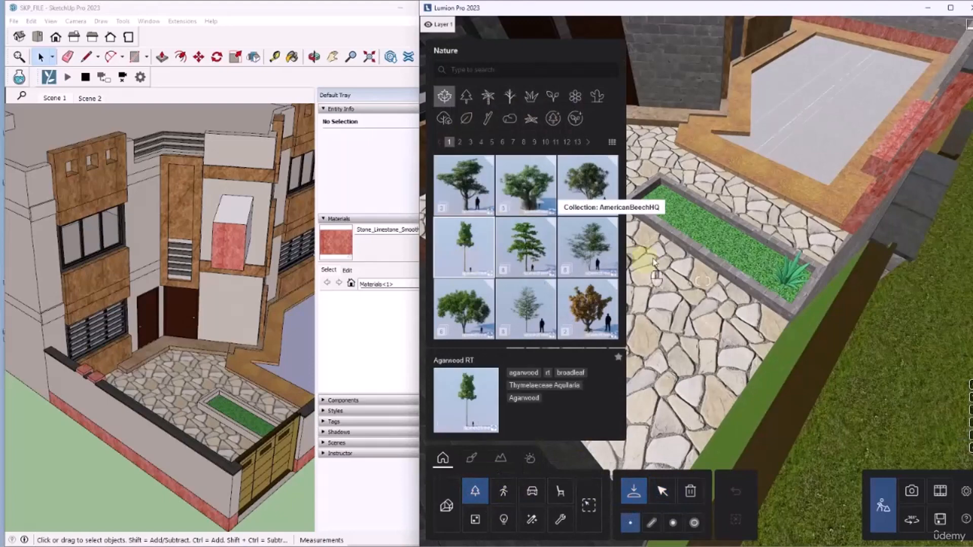
click(488, 96)
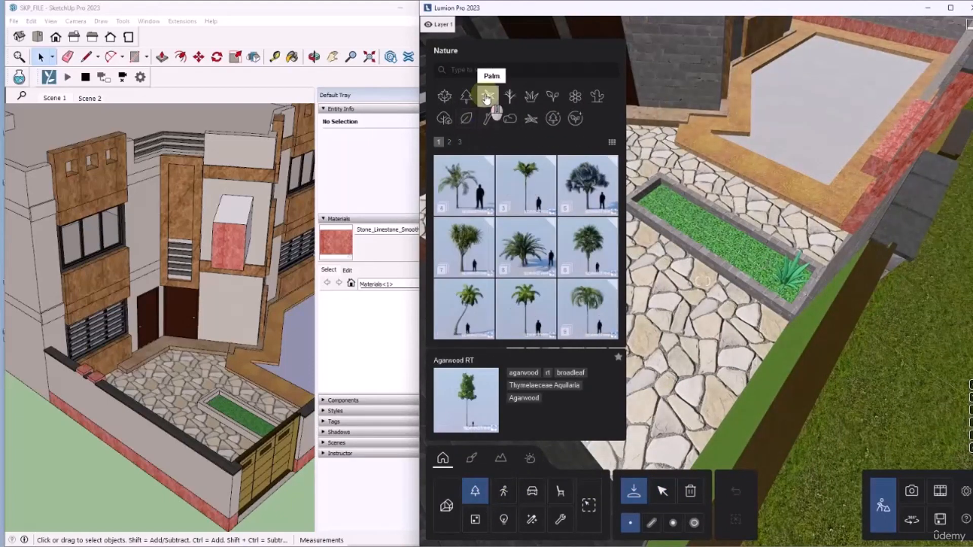
click(527, 204)
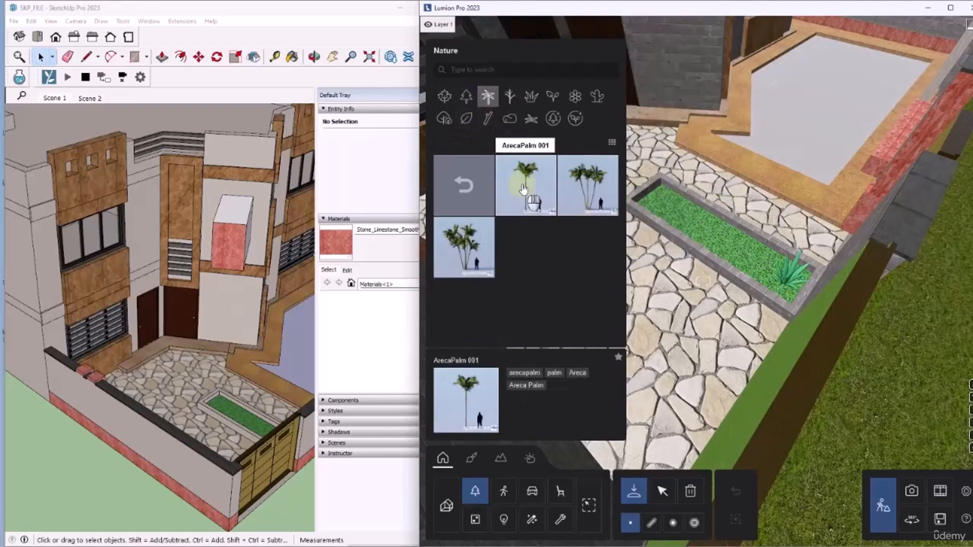
click(467, 97)
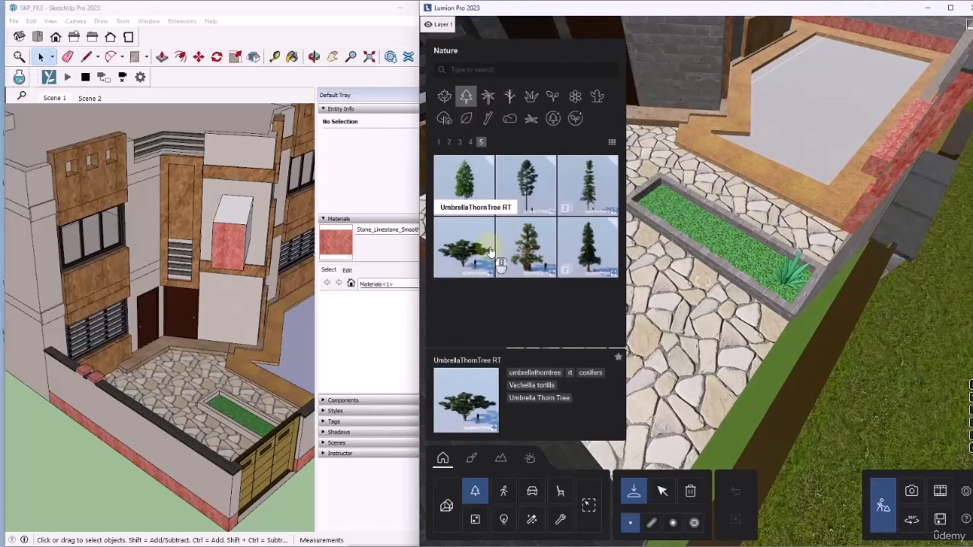
Place Ash 001 trees from the fine-detail trees at two spots in the courtyard's green planting strip
click(552, 118)
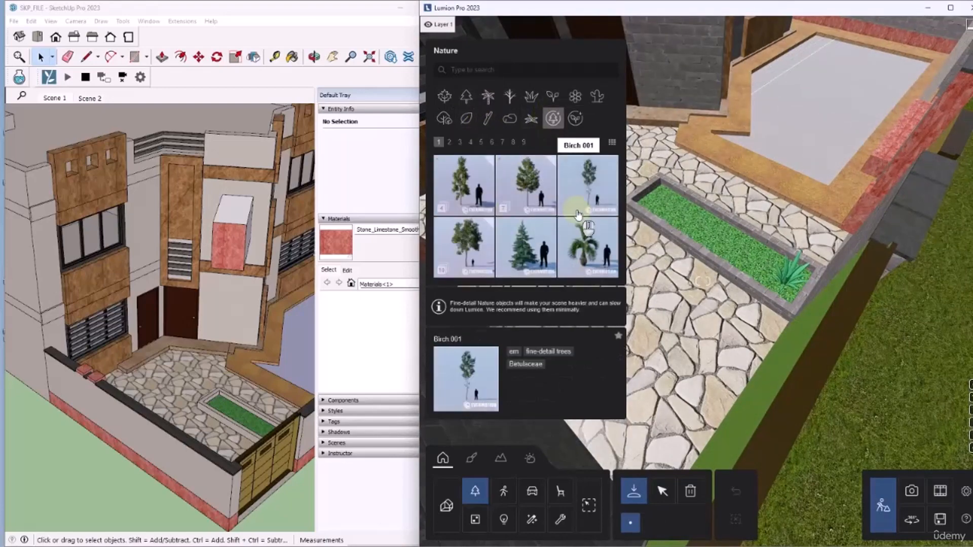
click(518, 199)
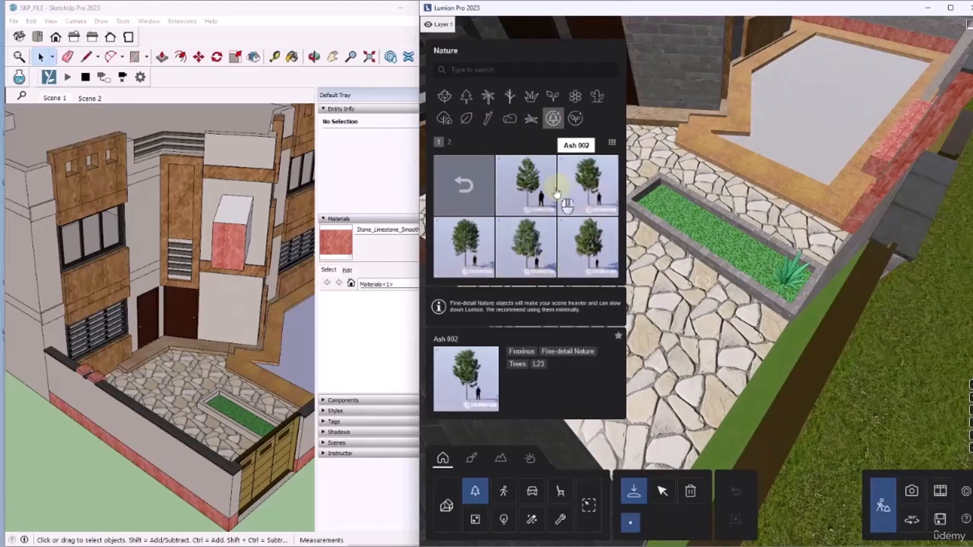
click(538, 189)
click(756, 263)
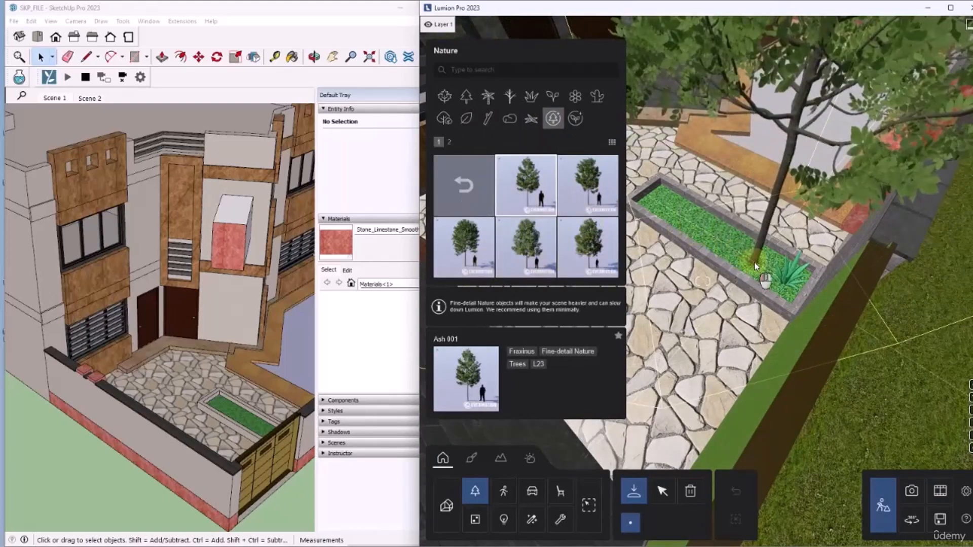
click(661, 204)
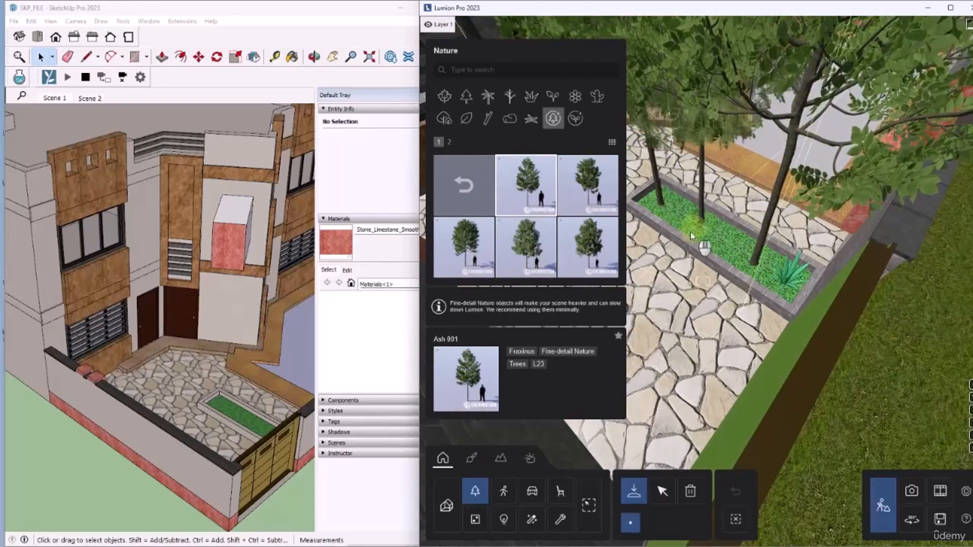
Open the Imported Models library and view the house with its new trees by orbiting in both Lumion and SketchUp
click(448, 510)
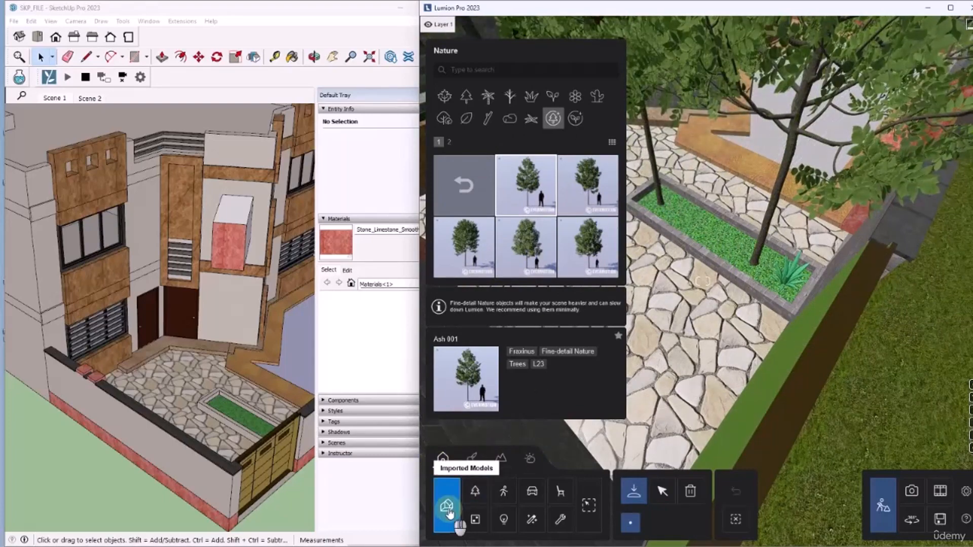
mouse_move(687, 336)
right_down()
mouse_move(677, 326)
mouse_move(774, 359)
mouse_move(764, 363)
right_up()
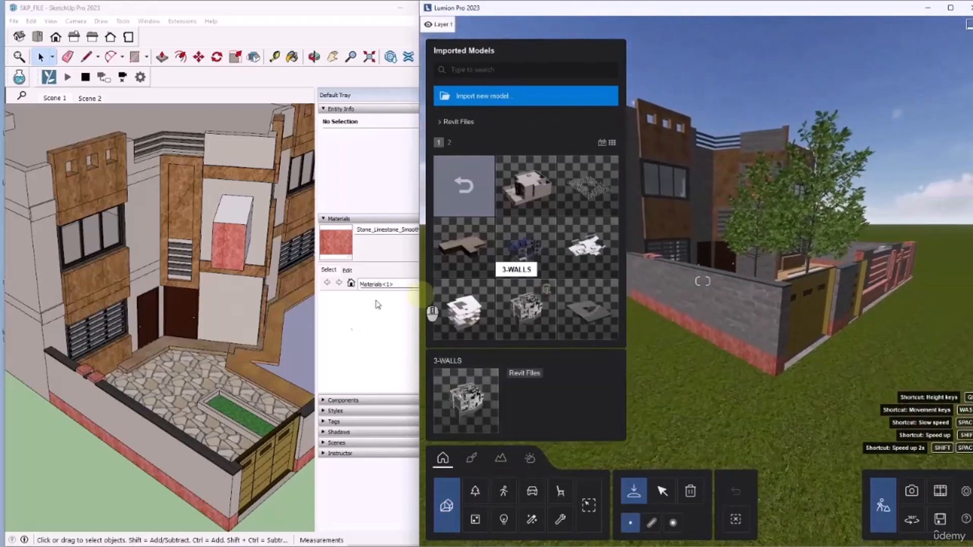
mouse_move(181, 323)
middle_down()
mouse_move(198, 318)
mouse_move(221, 281)
mouse_move(193, 312)
middle_up()
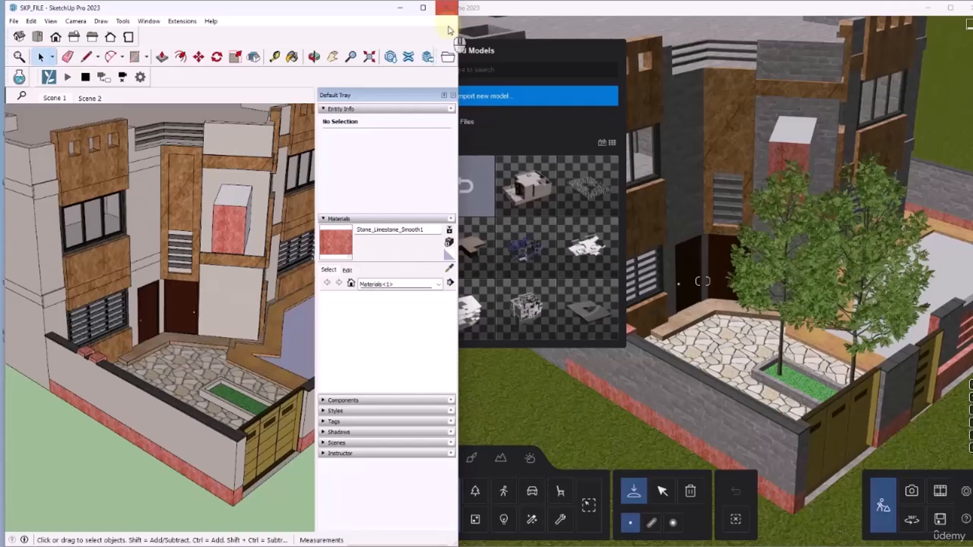
Enlarge SketchUp to view the whole house, restore the window beside Lumion and orbit to compare the live camera updates
click(424, 9)
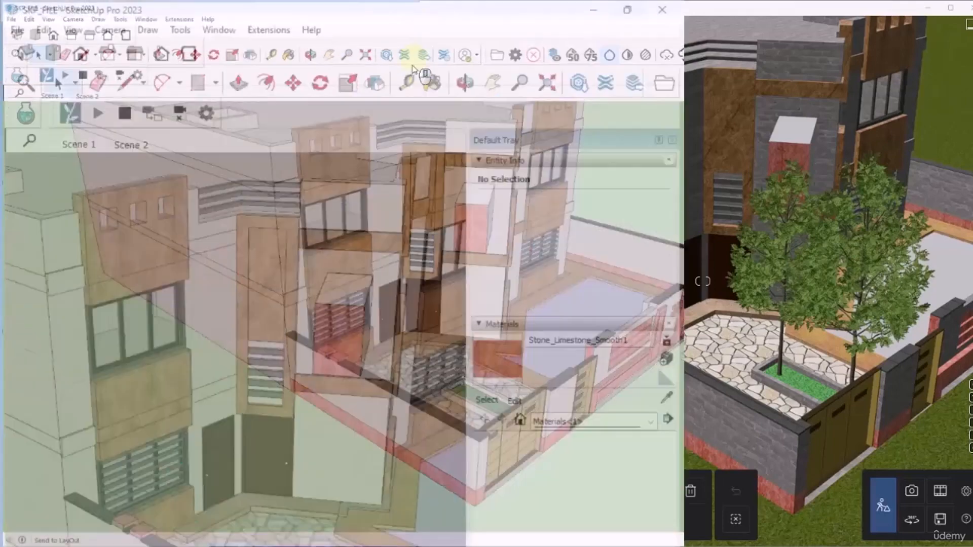
mouse_move(394, 226)
middle_down()
mouse_move(131, 224)
mouse_move(284, 275)
mouse_move(400, 246)
mouse_move(414, 274)
middle_up()
scroll(429, 345, down, 3)
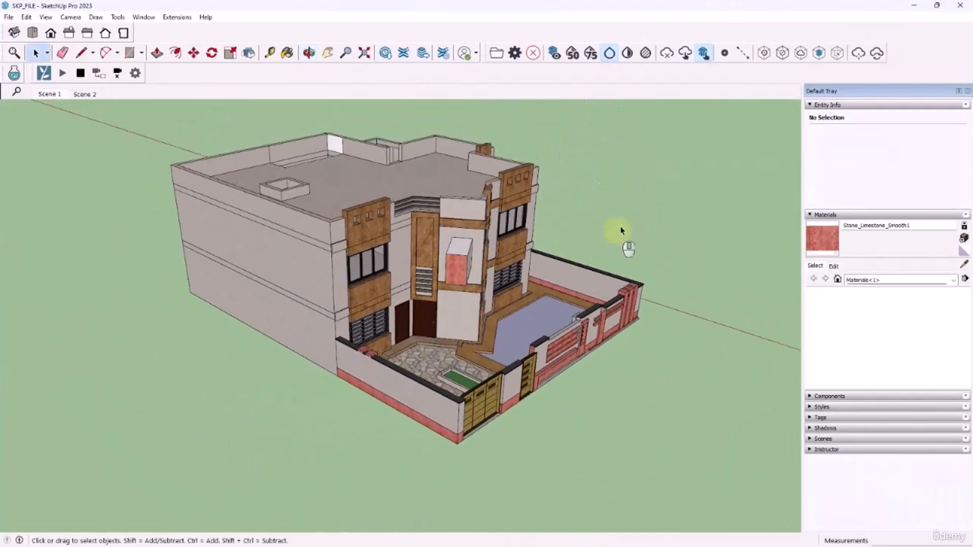
scroll(623, 231, up, 2)
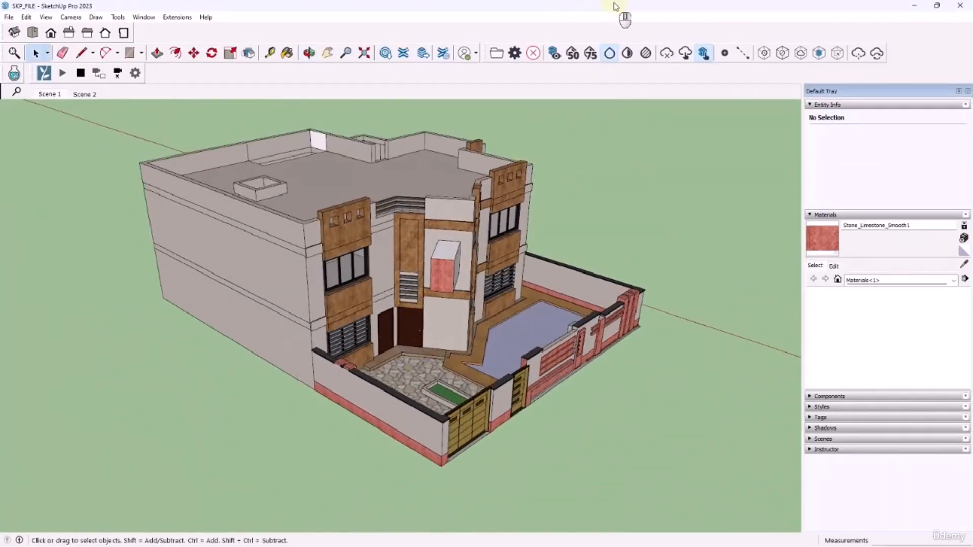
mouse_move(614, 6)
mouse_down()
mouse_move(358, 56)
mouse_move(367, 59)
mouse_up()
mouse_move(325, 228)
middle_down()
mouse_move(292, 236)
mouse_move(260, 219)
middle_up()
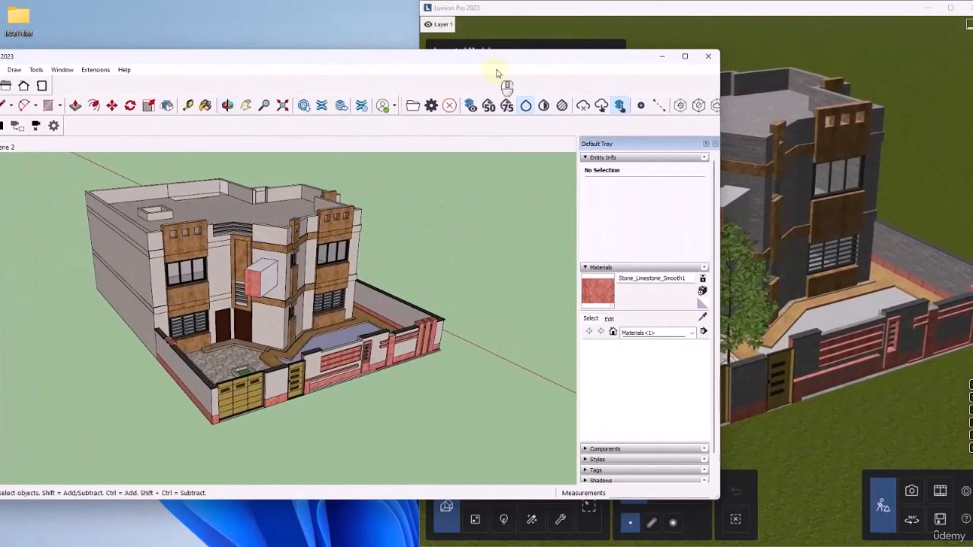
mouse_move(503, 60)
mouse_down()
mouse_move(565, 51)
mouse_move(596, 72)
mouse_up()
middle_drag(521, 234, 349, 255)
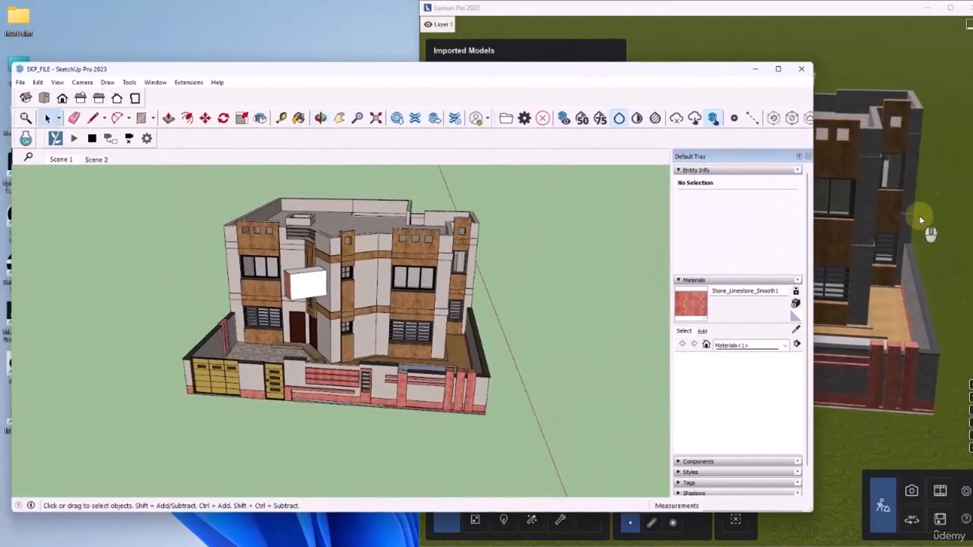
Close SketchUp and maximize the Lumion window with the house front in close view
click(802, 69)
click(414, 306)
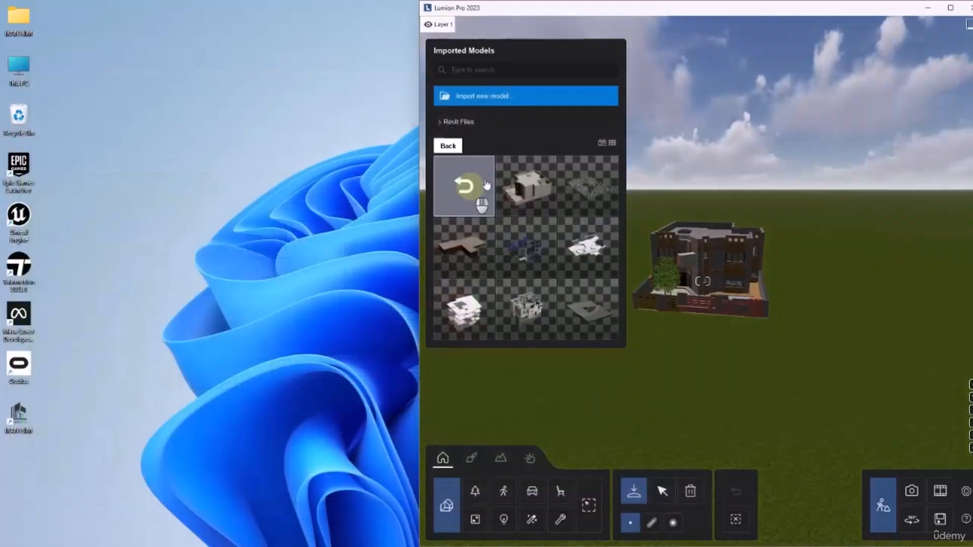
scroll(721, 295, up, 10)
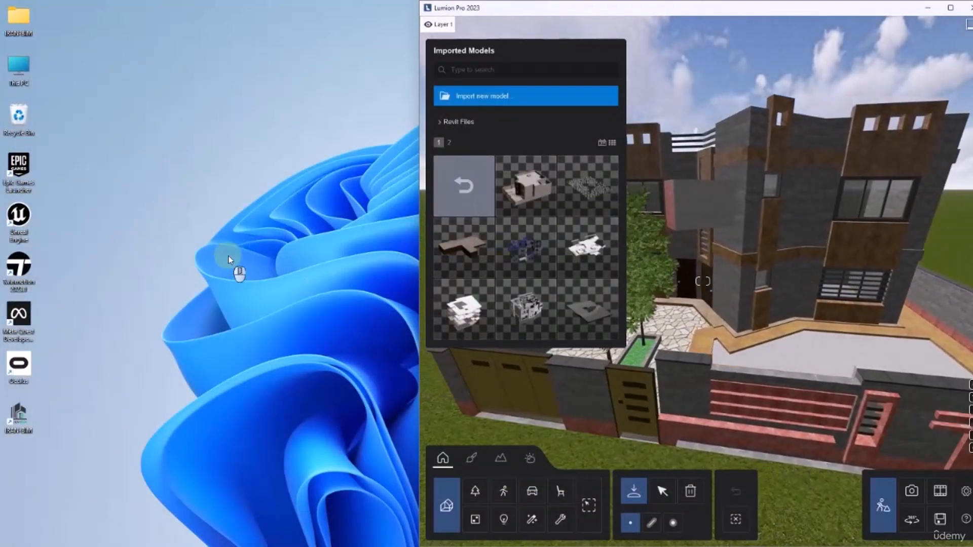
click(950, 8)
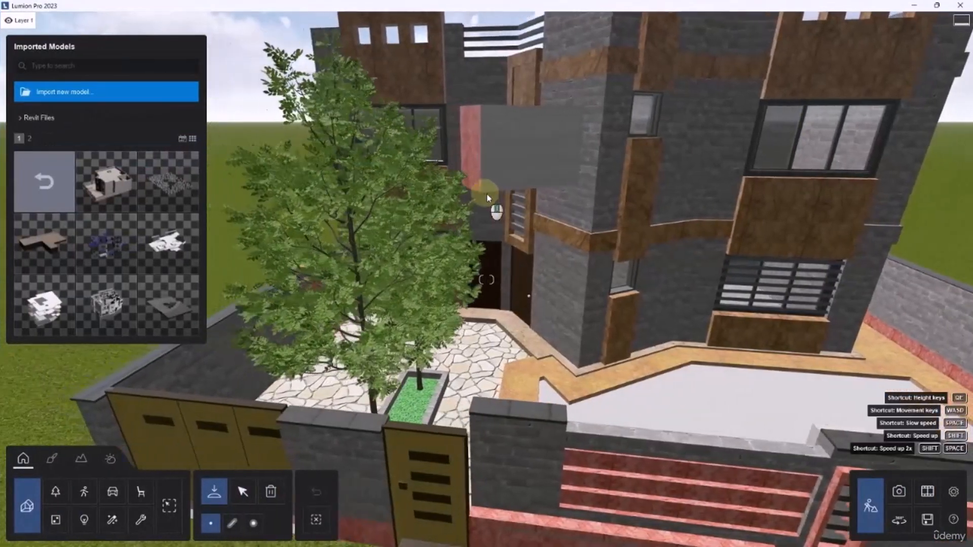
Fly around the house in Lumion to examine the facade, courtyard trees and boundary walls from the side and the front
middle_drag(486, 193, 540, 195)
shift+right_drag(541, 194, 539, 195)
key(shift+a)
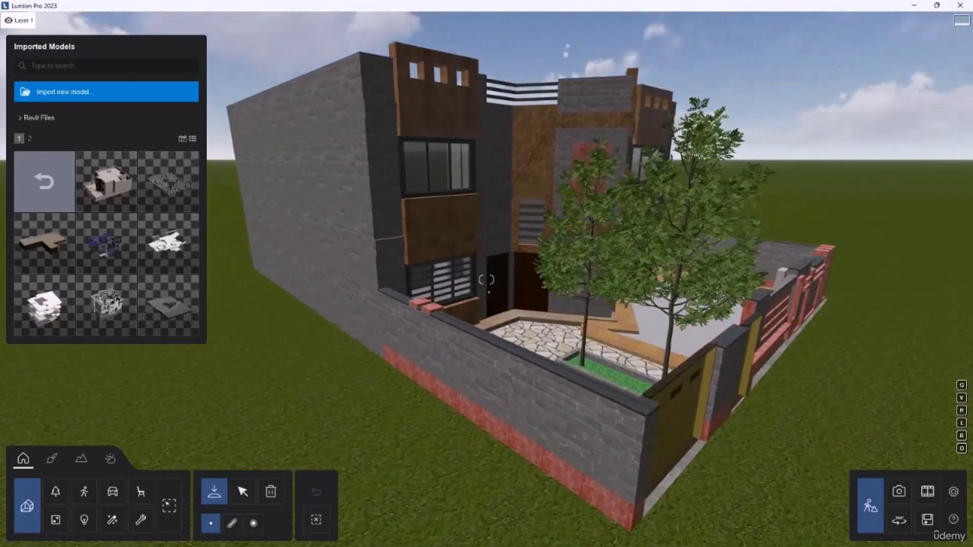
key(d)
right_drag(520, 258, 527, 261)
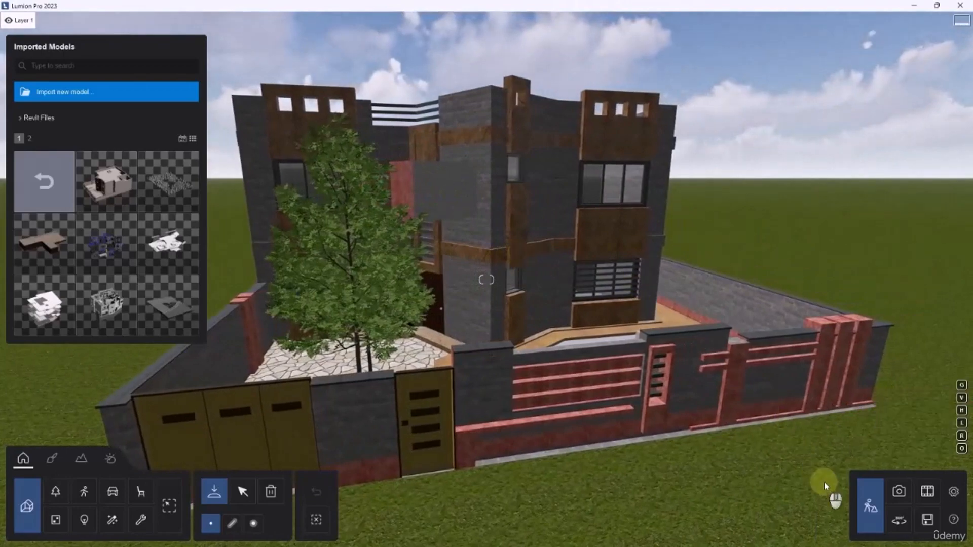
Save the Lumion project as SKP_FILE in the SKETCHUP folder inside FILES
click(928, 519)
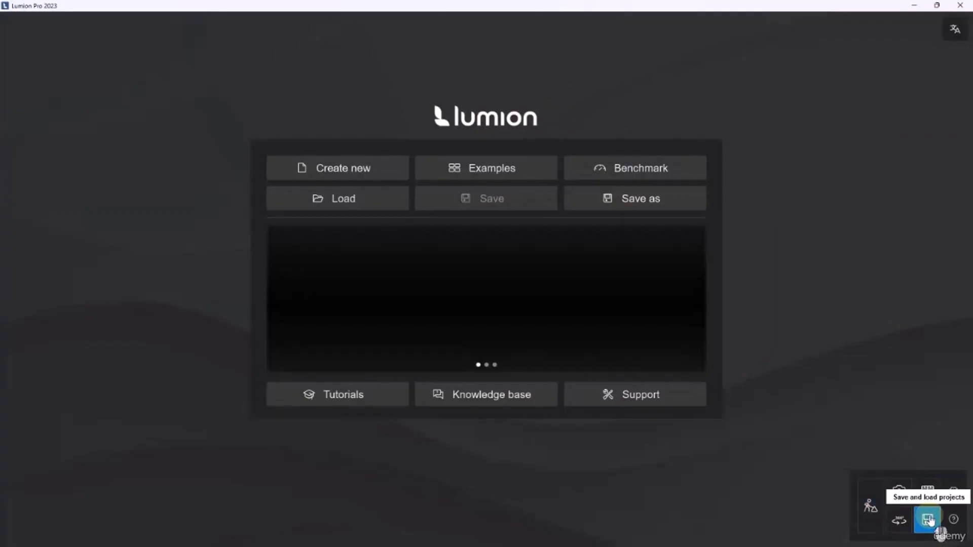
click(623, 206)
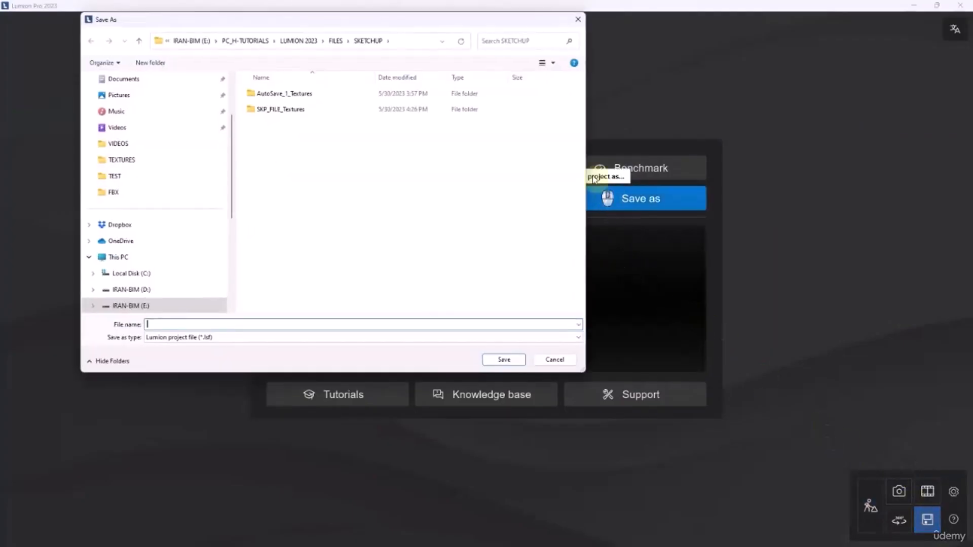
click(337, 41)
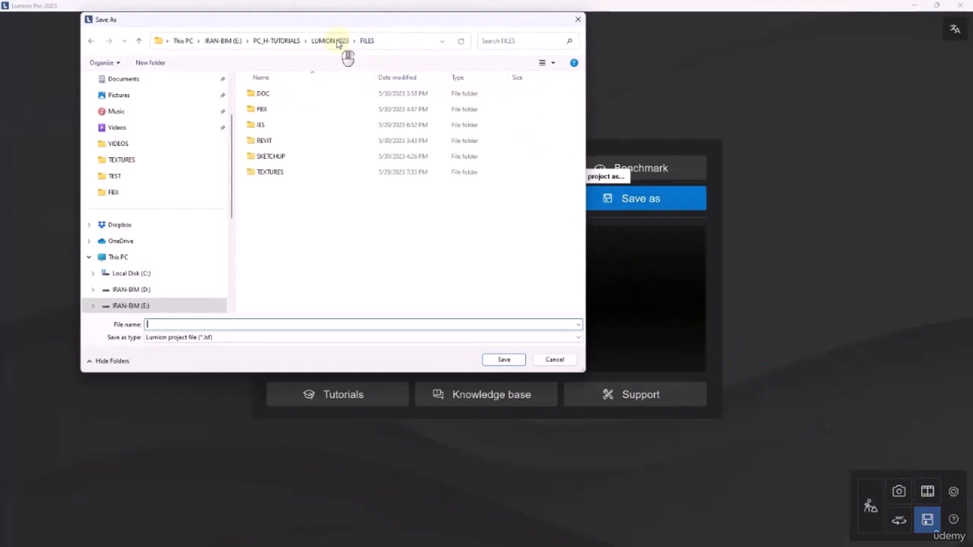
double_click(273, 157)
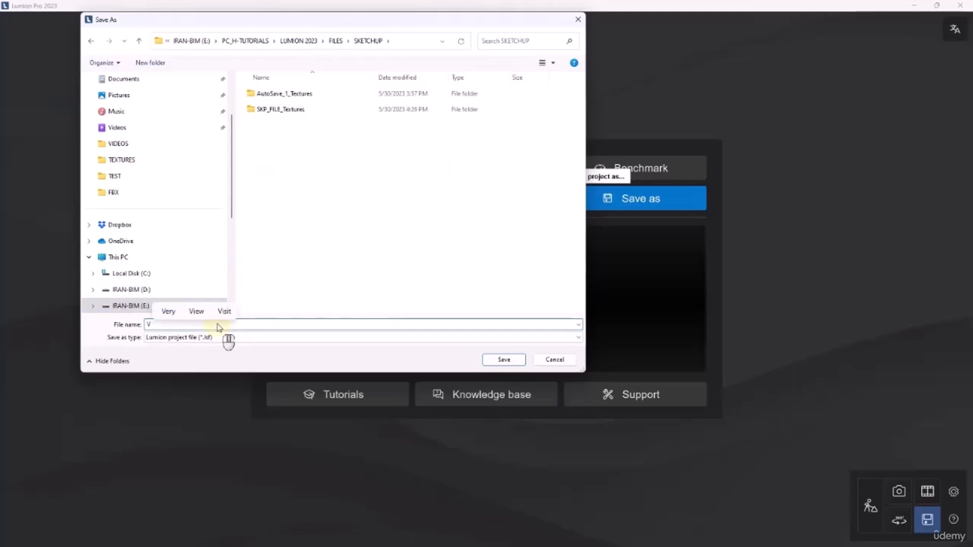
key(BackSpace)
text(SKP_FILE)
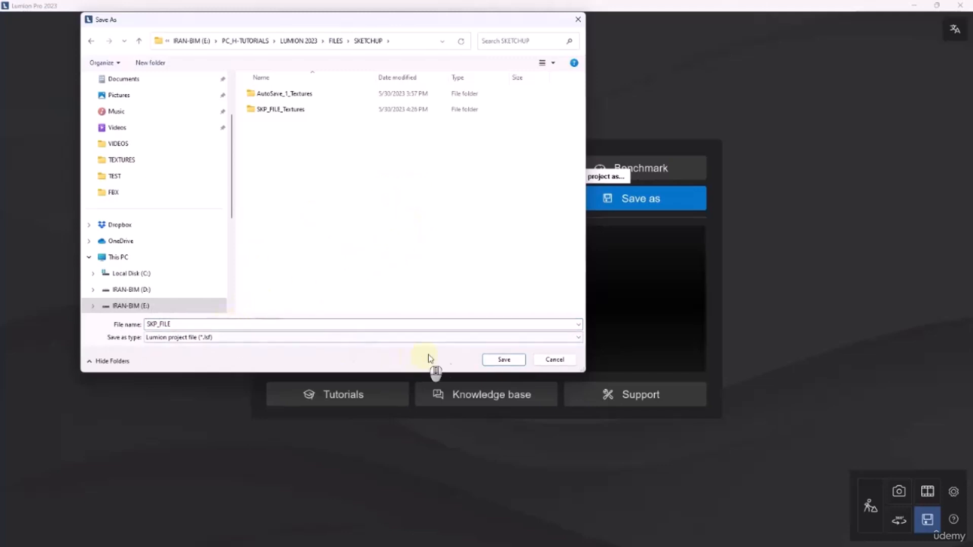
click(495, 359)
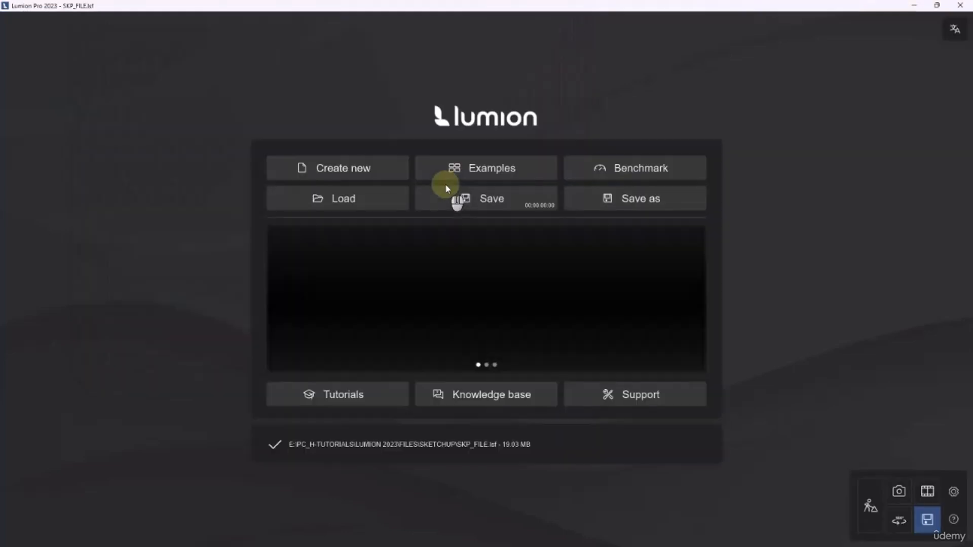
click(369, 174)
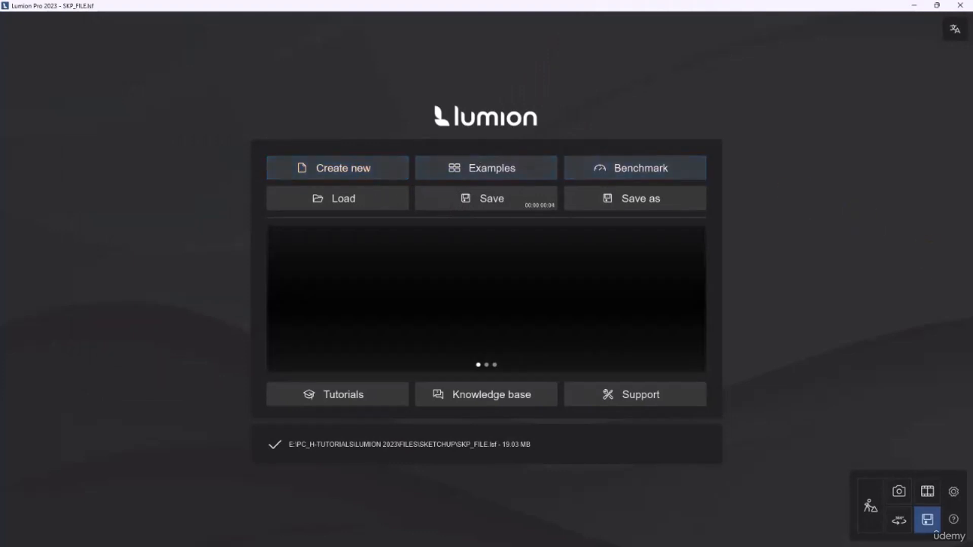